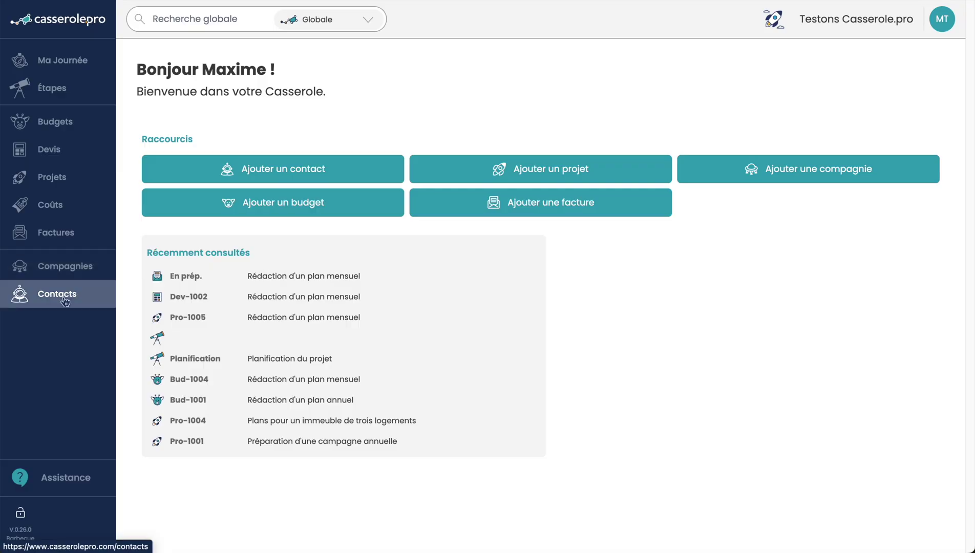
left_click(45, 482)
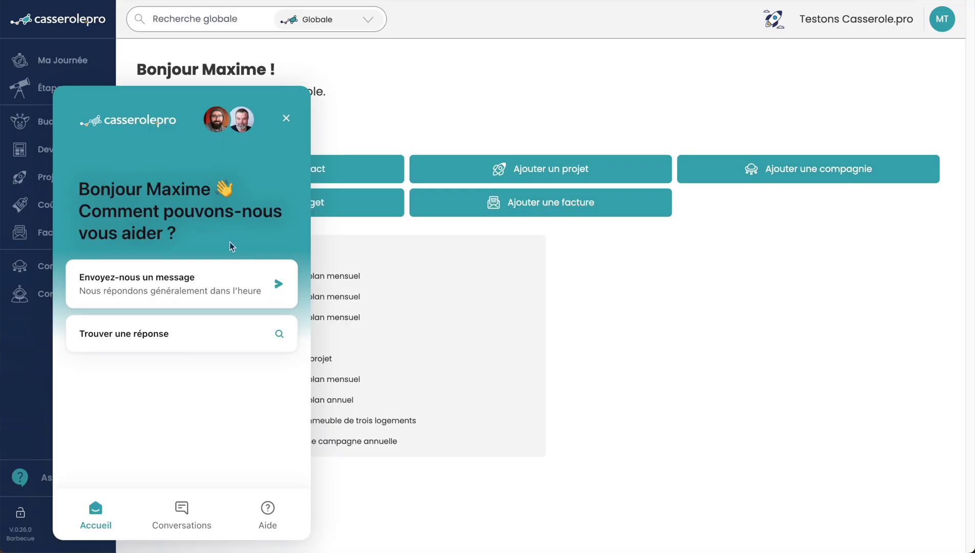
left_click(140, 334)
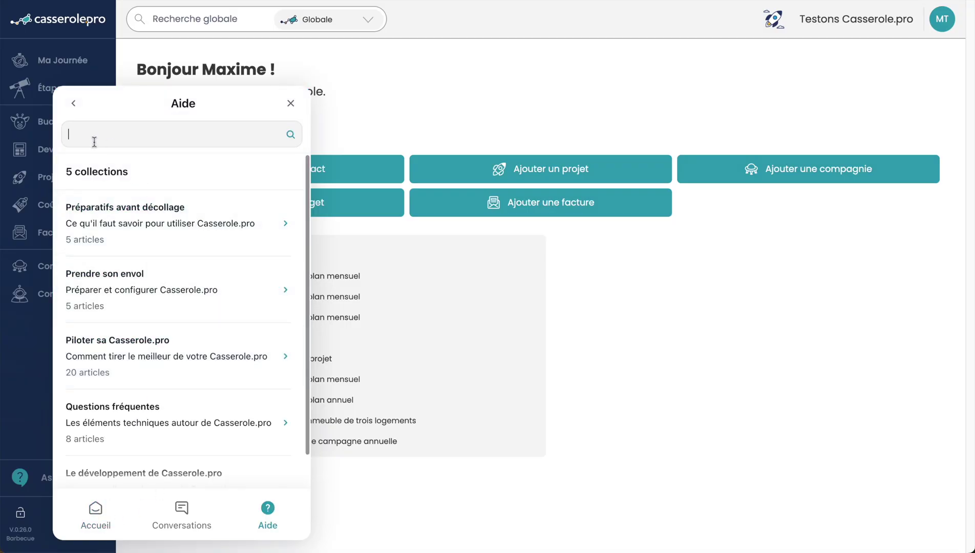
scroll(130, 306, "down", 1)
left_click(129, 379)
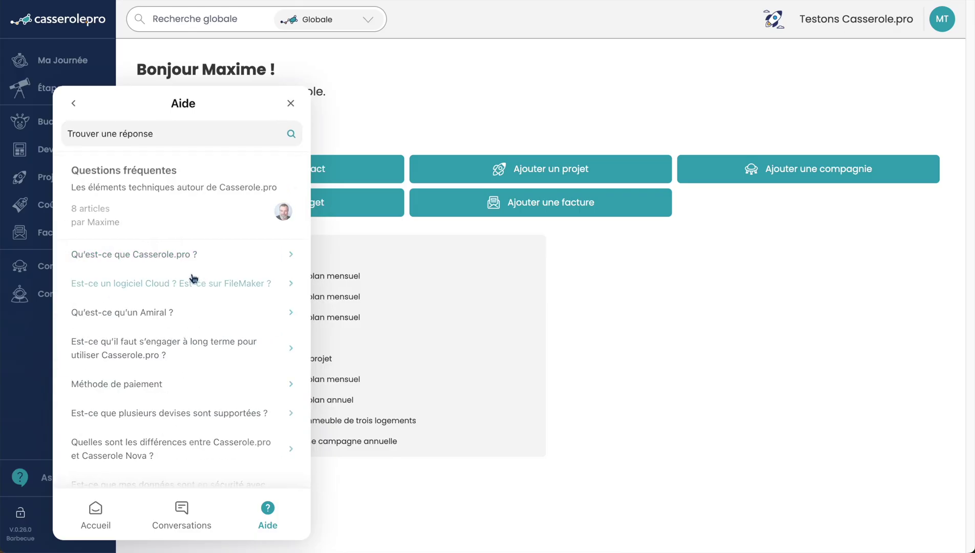
scroll(149, 359, "down", 1)
left_click(164, 291)
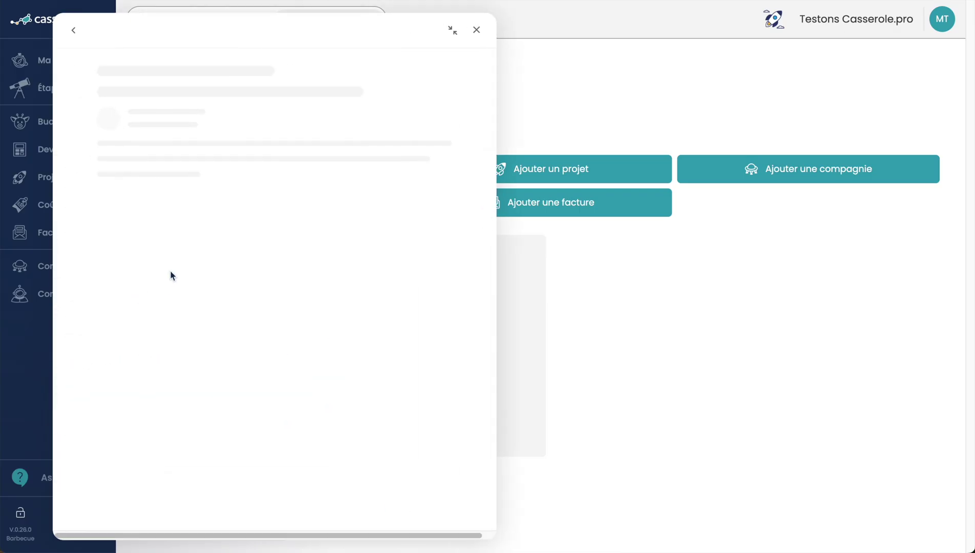
left_click(72, 36)
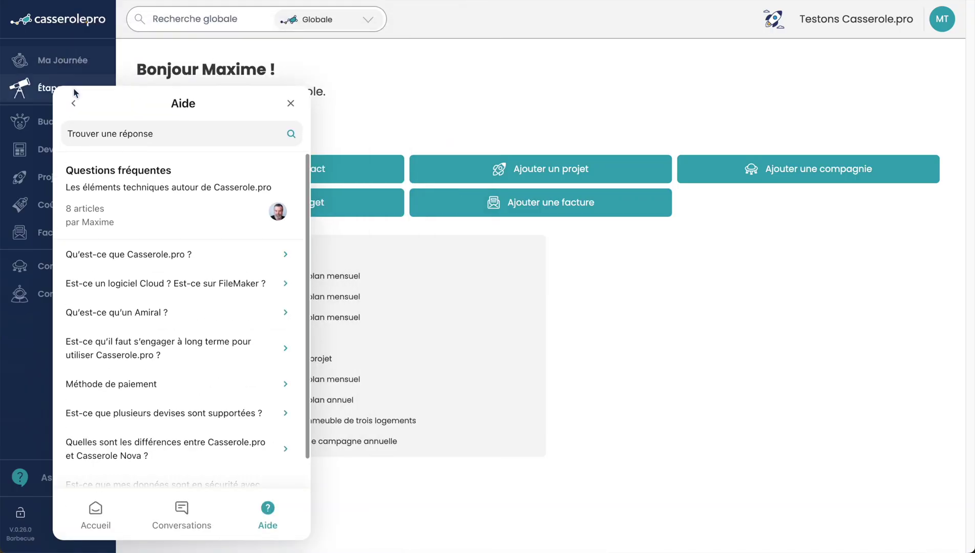
left_click(181, 513)
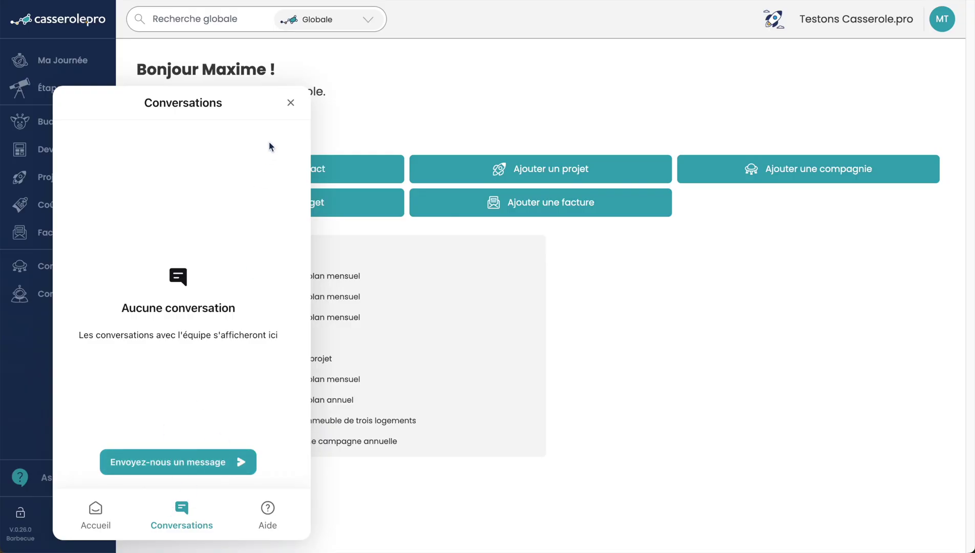
left_click(291, 104)
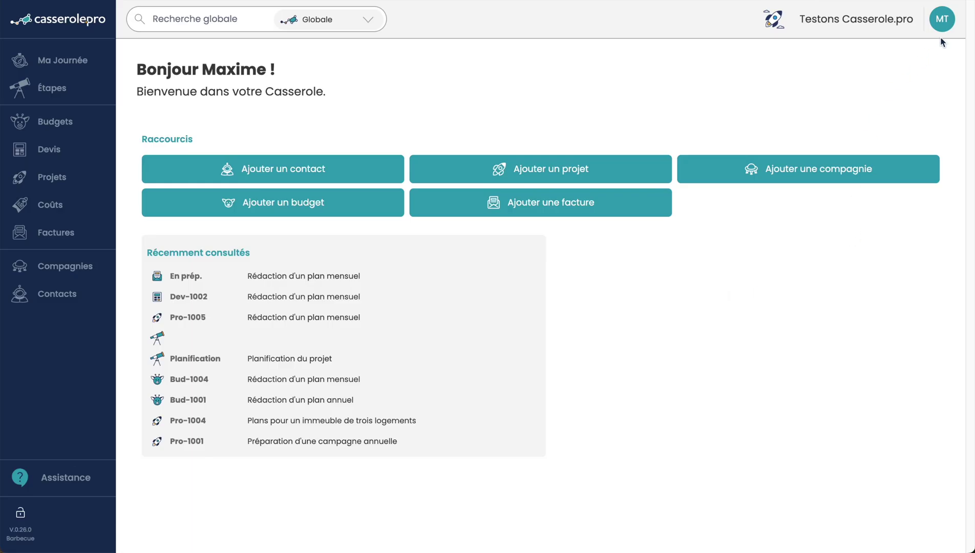
Step: In Gestion du compte, edit the Forfait to add one Pilote and one Astronaute seat, totalling 97,00 $
left_click(944, 23)
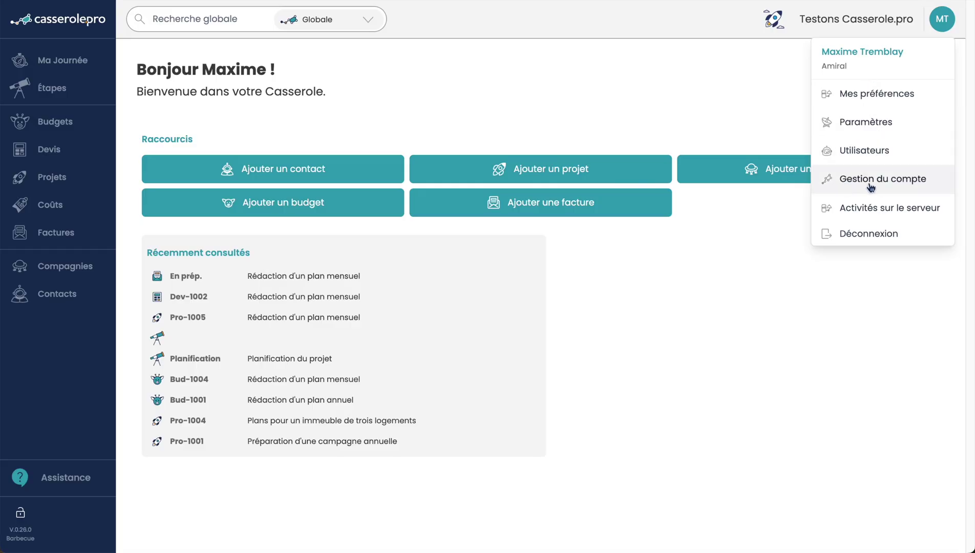
left_click(891, 183)
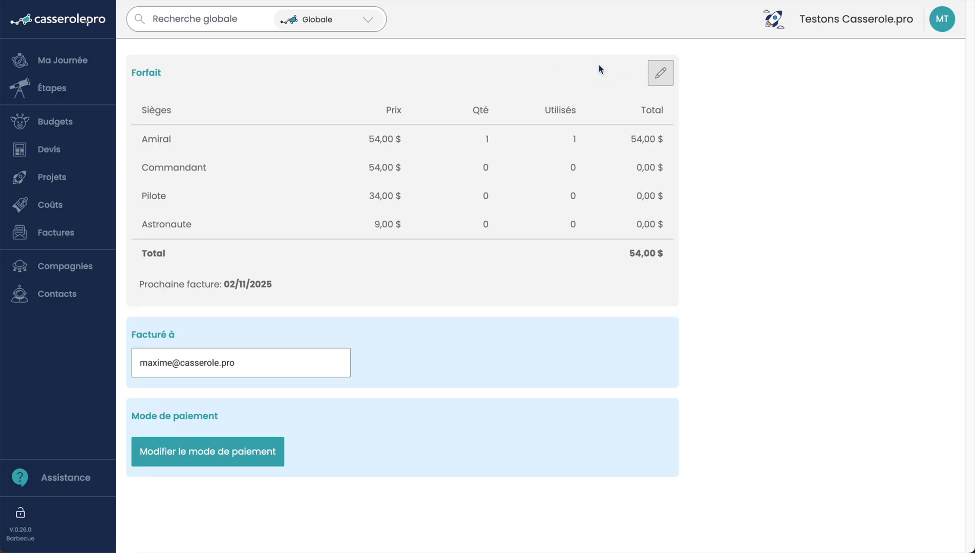
left_click(660, 75)
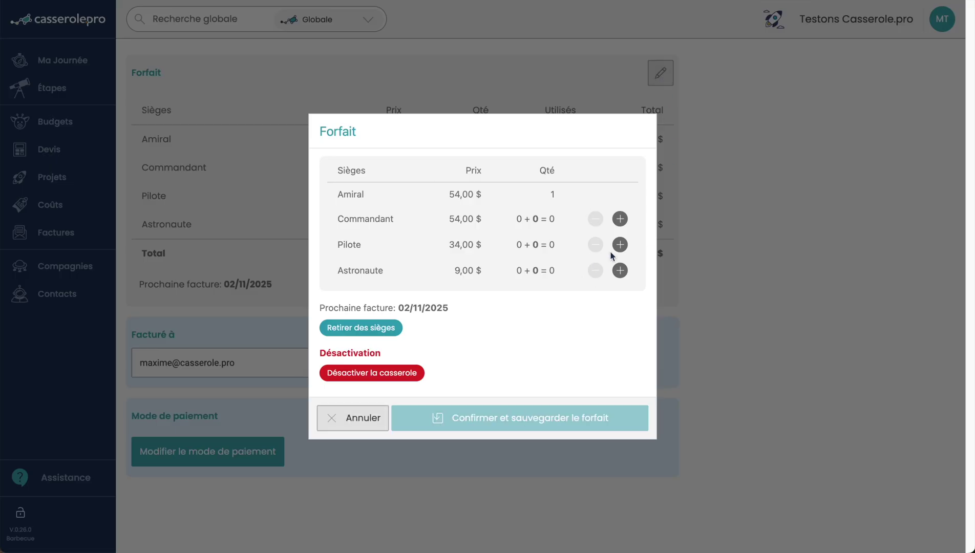
left_click(619, 244)
left_click(619, 270)
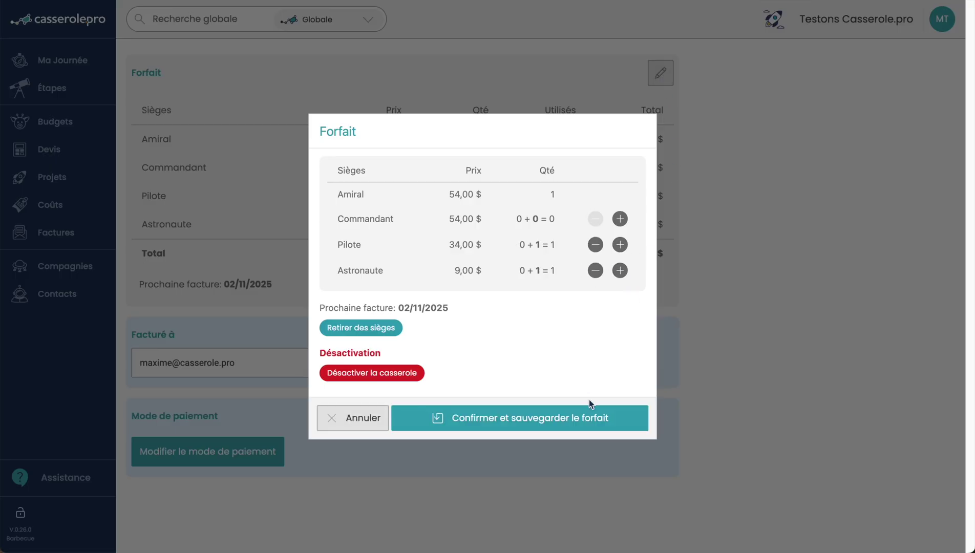
left_click(589, 418)
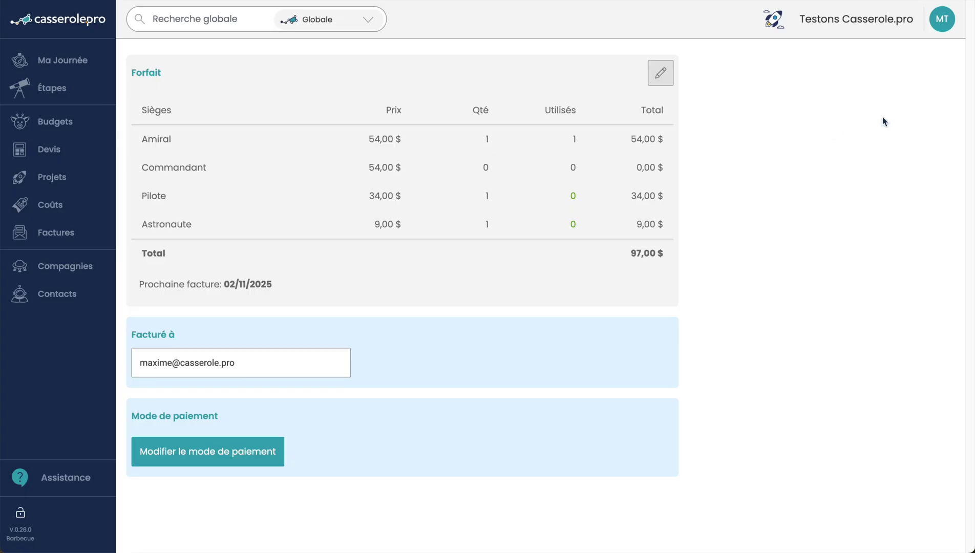
Step: Open the Utilisateurs list, begin a new Pilote user, then cancel the addition
left_click(944, 20)
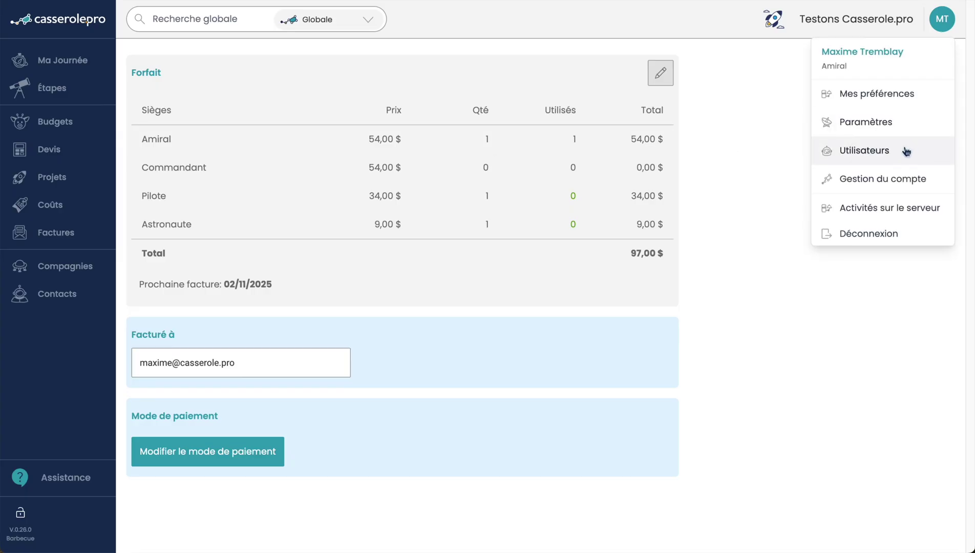
left_click(888, 154)
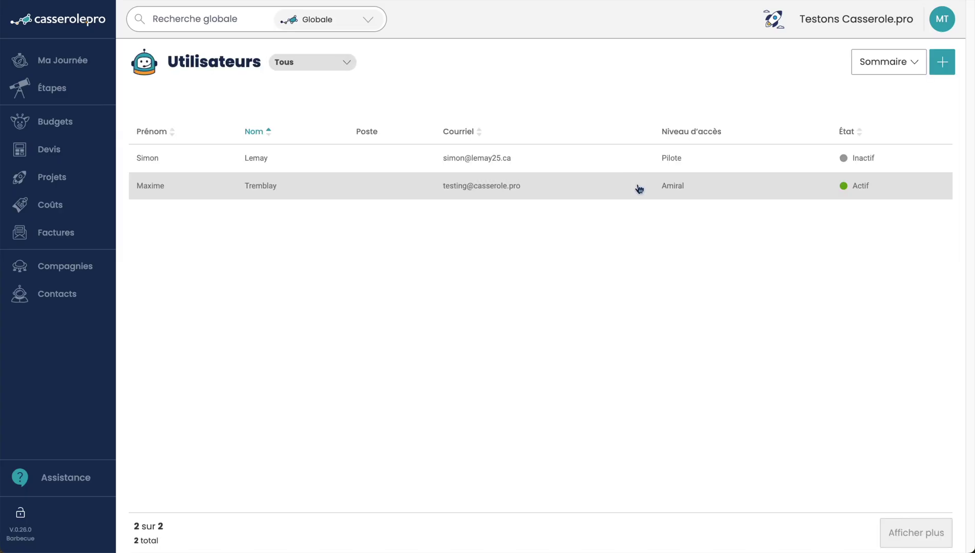
left_click(944, 65)
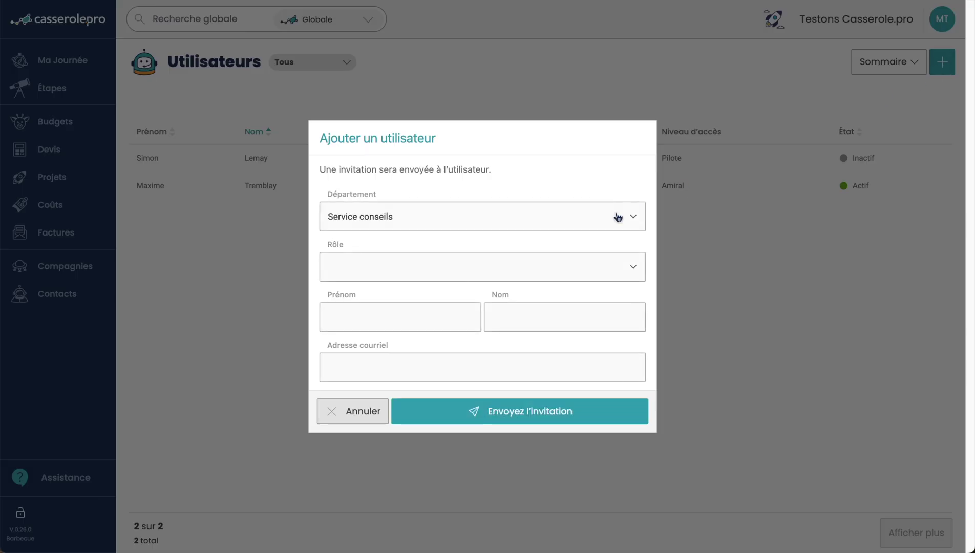
left_click(515, 269)
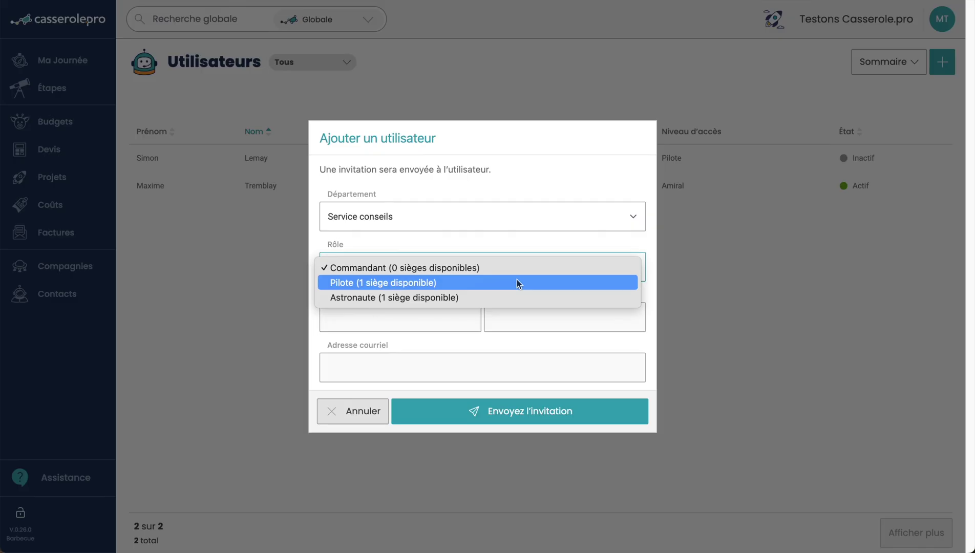
left_click(517, 283)
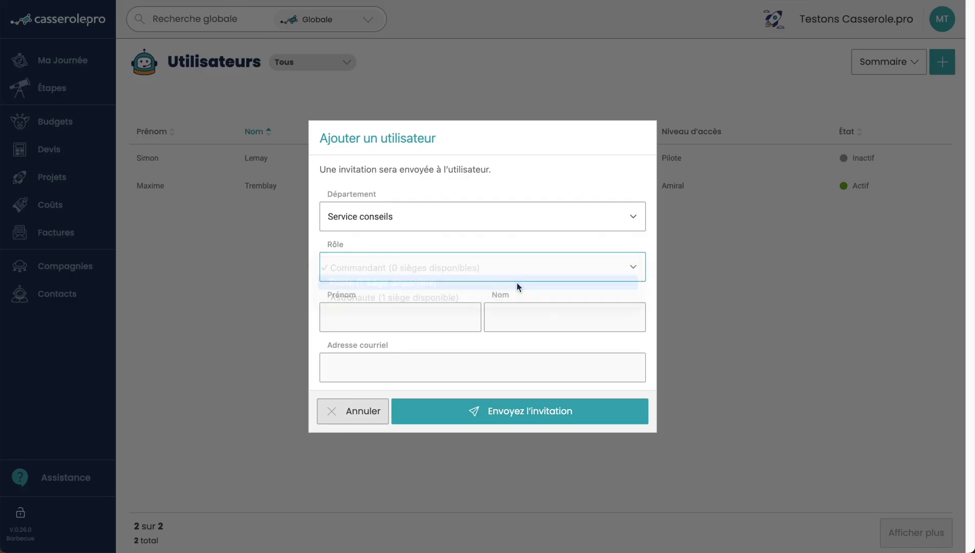
left_click(348, 377)
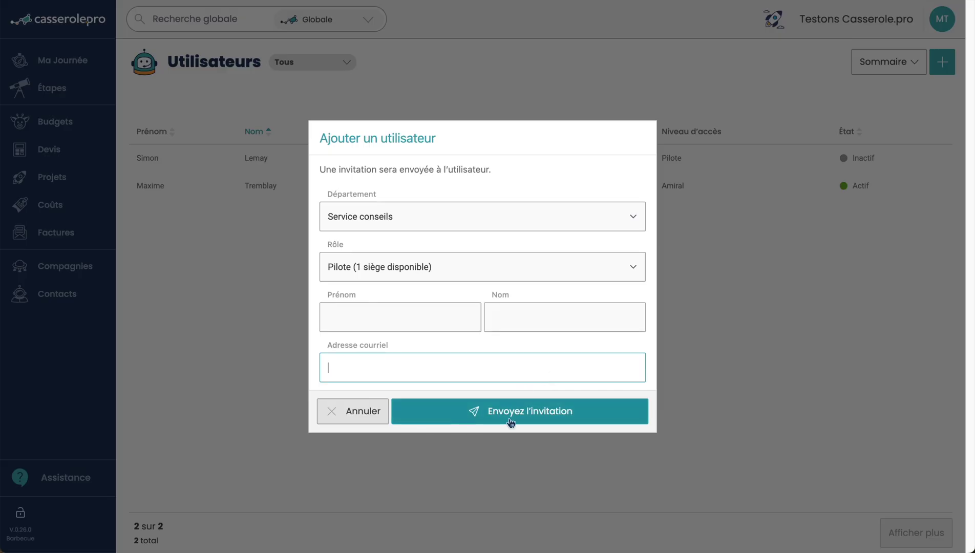
left_click(363, 412)
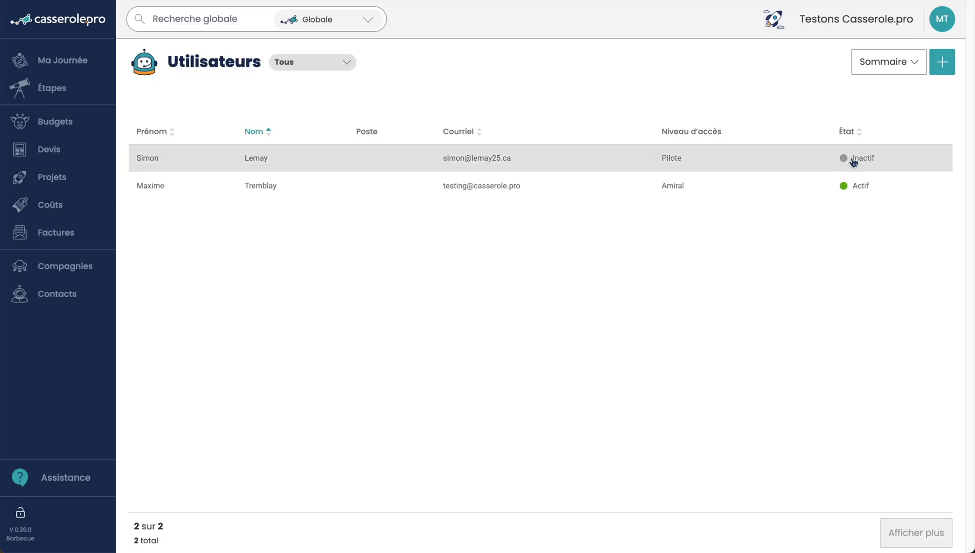
Step: In the organisation settings, shorten 'Nom sur les documents' to 'Casserole.pro'
left_click(943, 27)
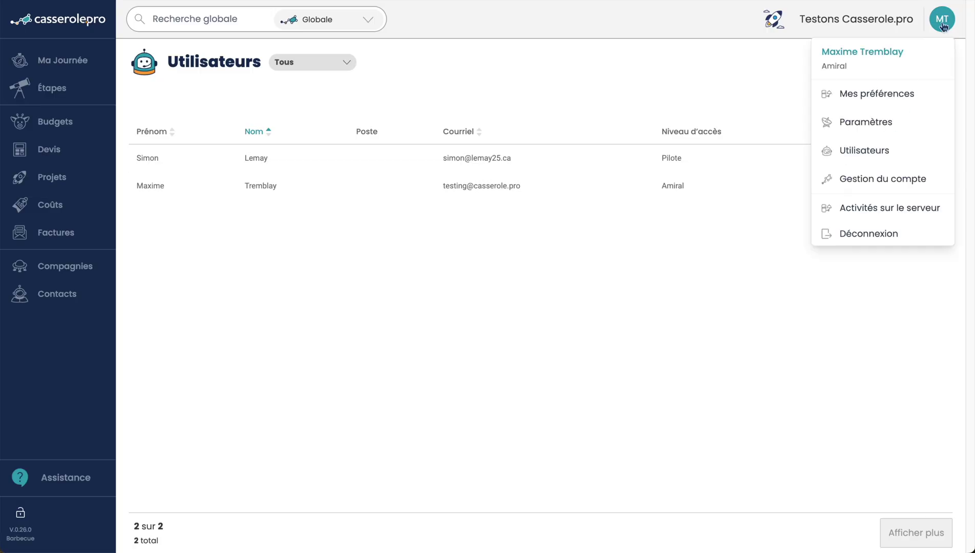
left_click(904, 127)
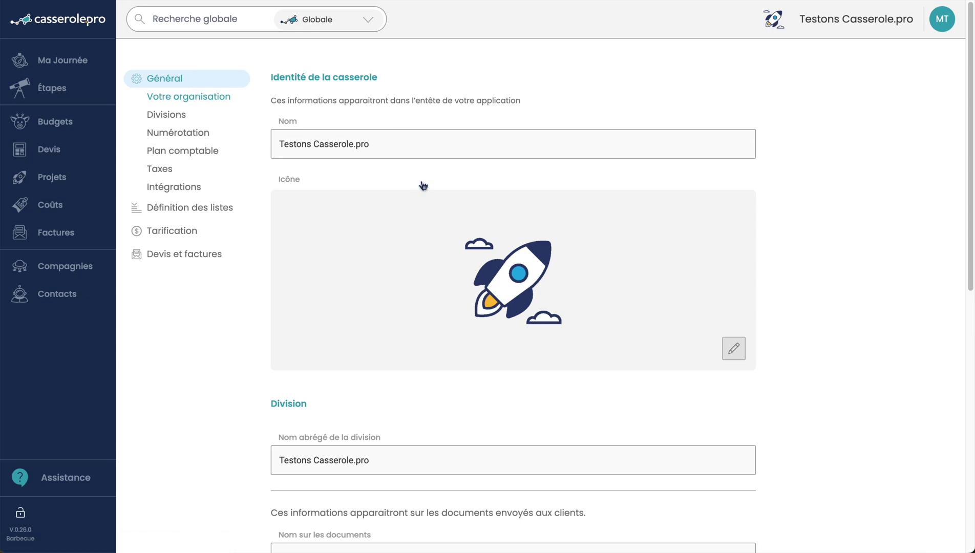
left_click_drag(370, 145, 277, 145)
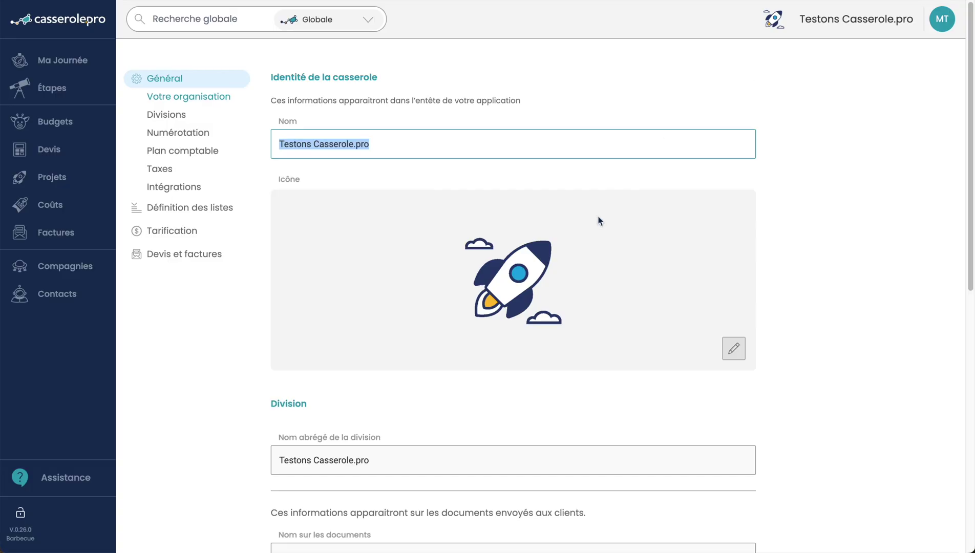
scroll(580, 233, "down", 5)
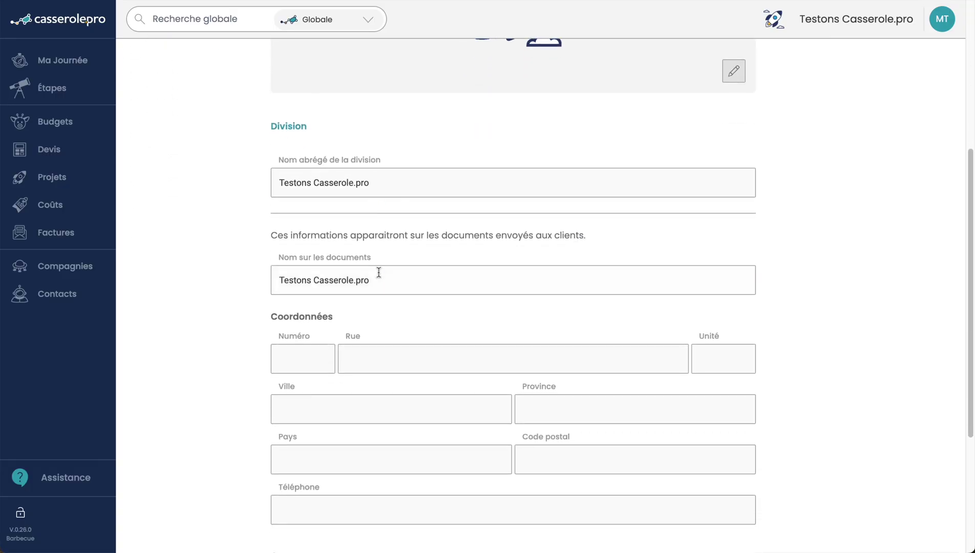
scroll(376, 271, "down", 1)
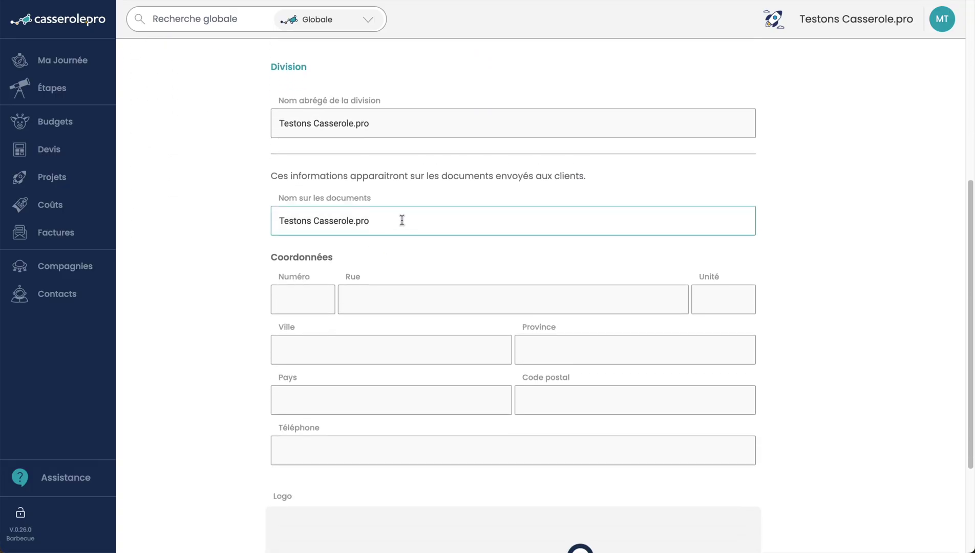
left_click_drag(400, 219, 263, 226)
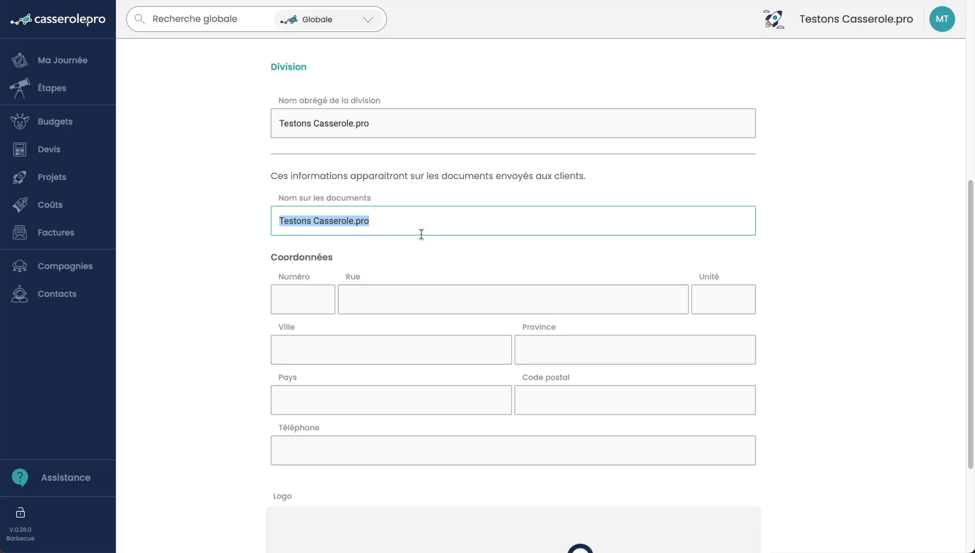
left_click(312, 227)
left_click_drag(318, 222, 272, 220)
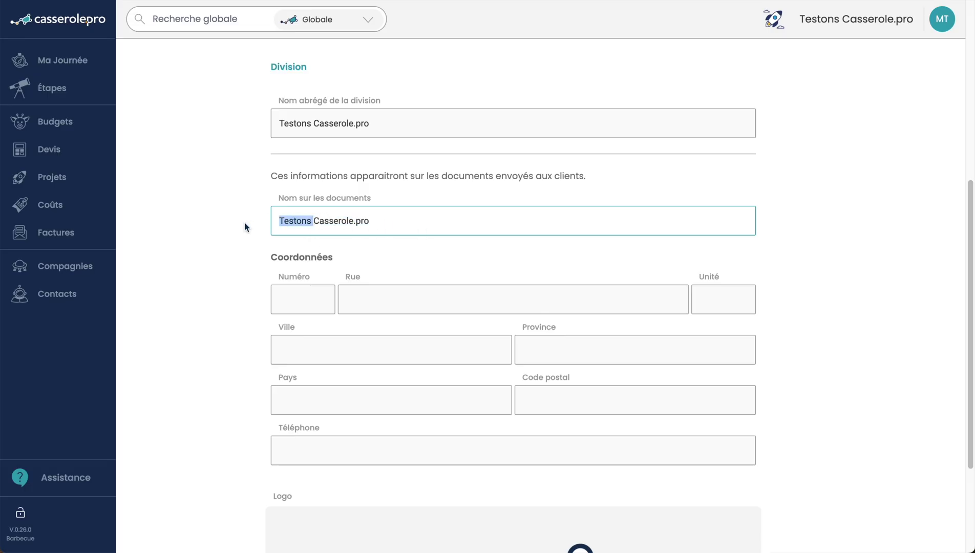
key("BackSpace")
Step: Enter the division's street address, city and province Québec, and save the settings
left_click(317, 302)
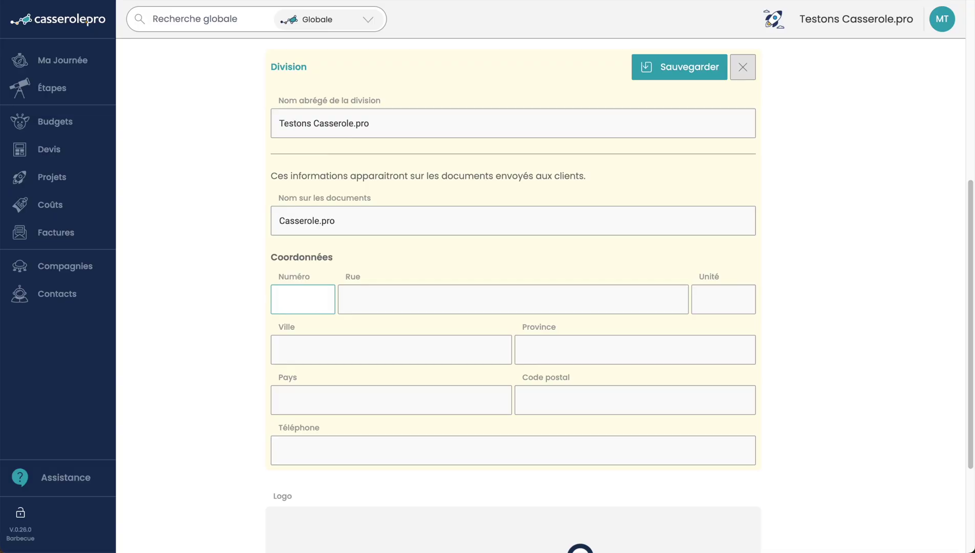
left_click(376, 360)
type("Montreal")
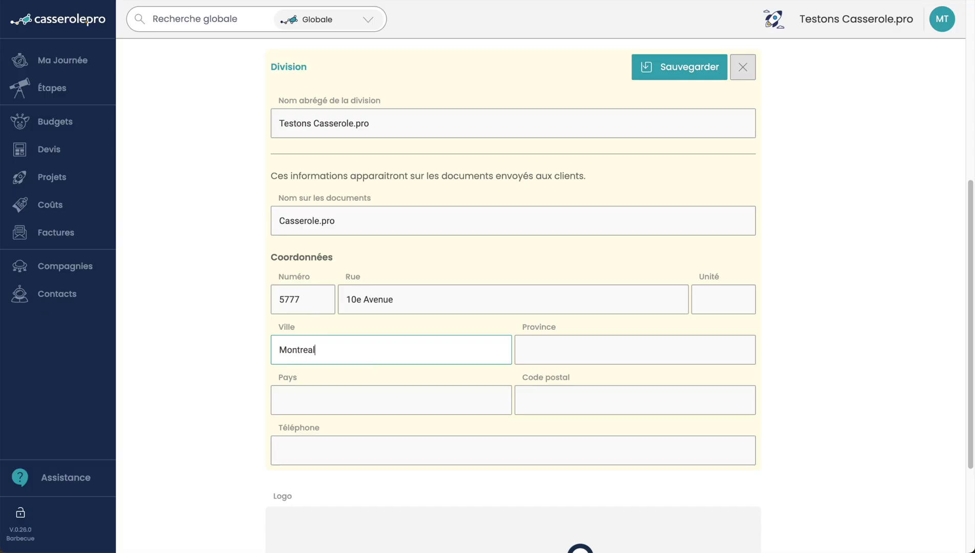
left_click(563, 338)
type("Qu.ébec")
key("BackSpace")
key("BackSpace")
key("BackSpace")
key("BackSpace")
key("BackSpace")
type("ébec")
left_click(685, 68)
scroll(739, 307, "down", 2)
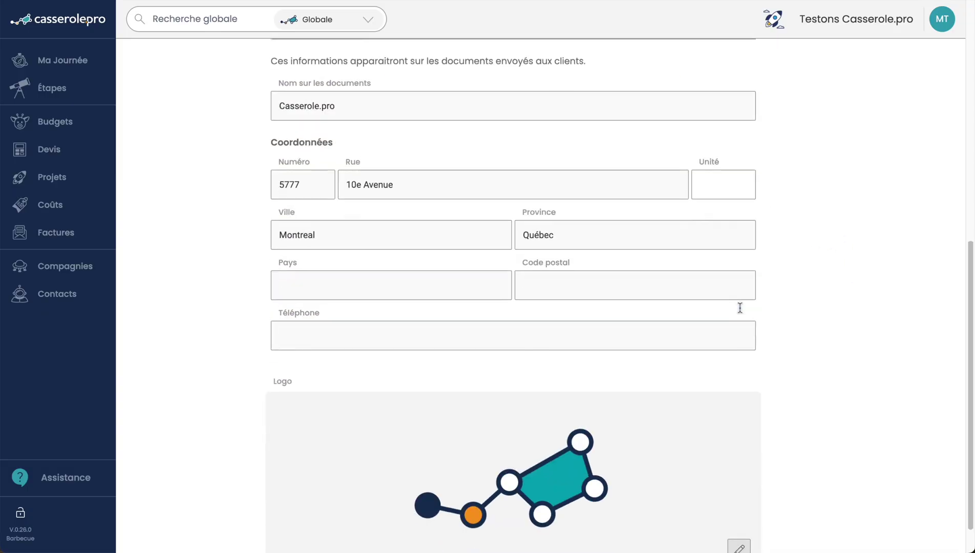
scroll(740, 308, "down", 1)
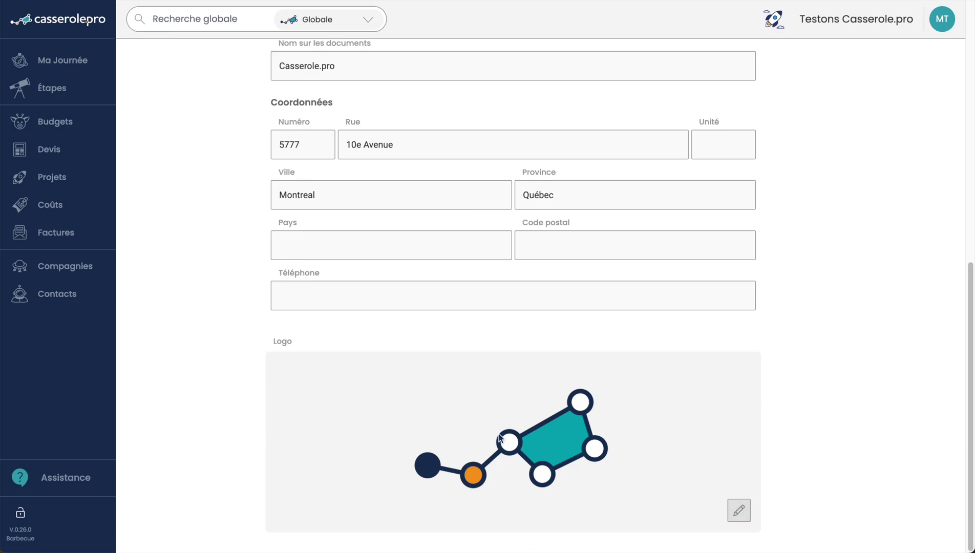
scroll(602, 388, "up", 6)
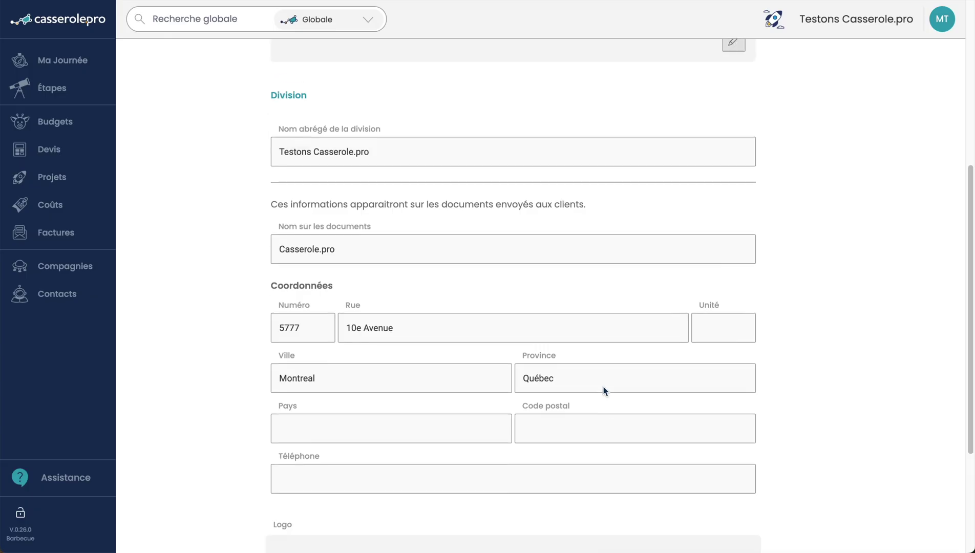
scroll(603, 390, "up", 3)
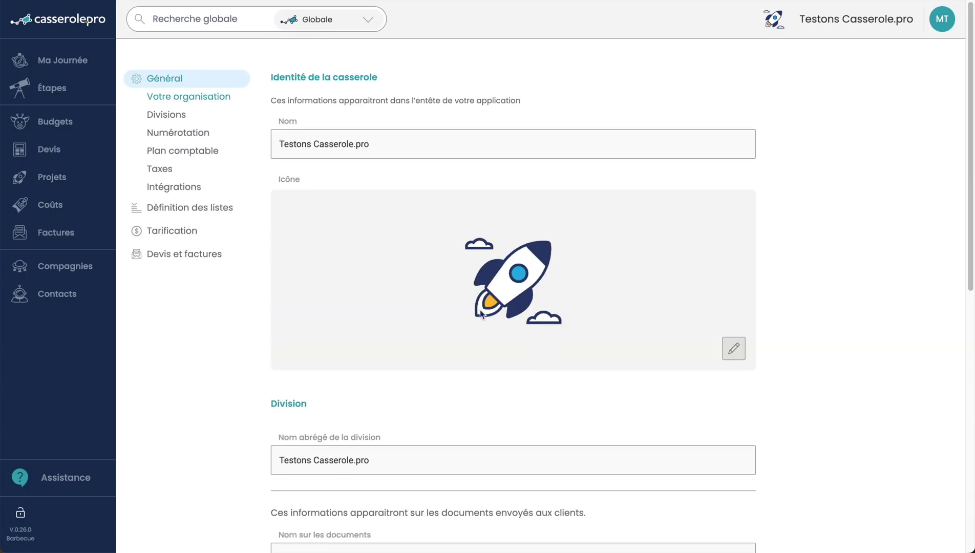
Step: Go to the Divisions settings, then open the Numérotation page
left_click(163, 115)
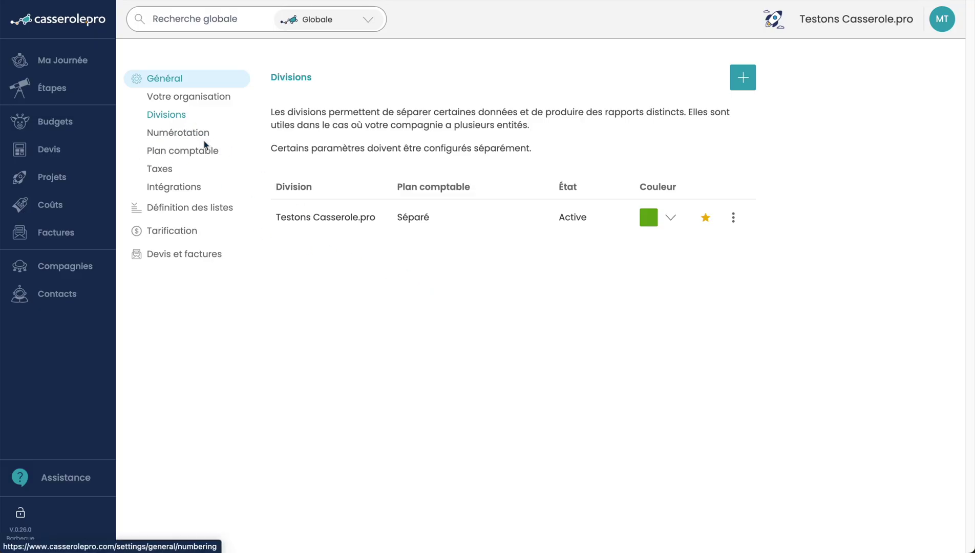
left_click(204, 143)
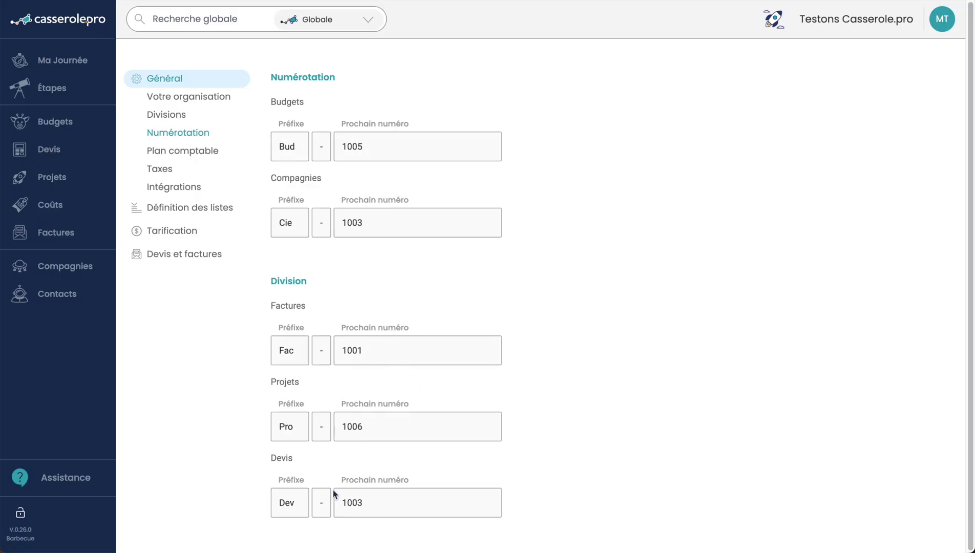
Step: Change the next project number from 1006 to 2547 and save
left_click_drag(372, 429, 317, 428)
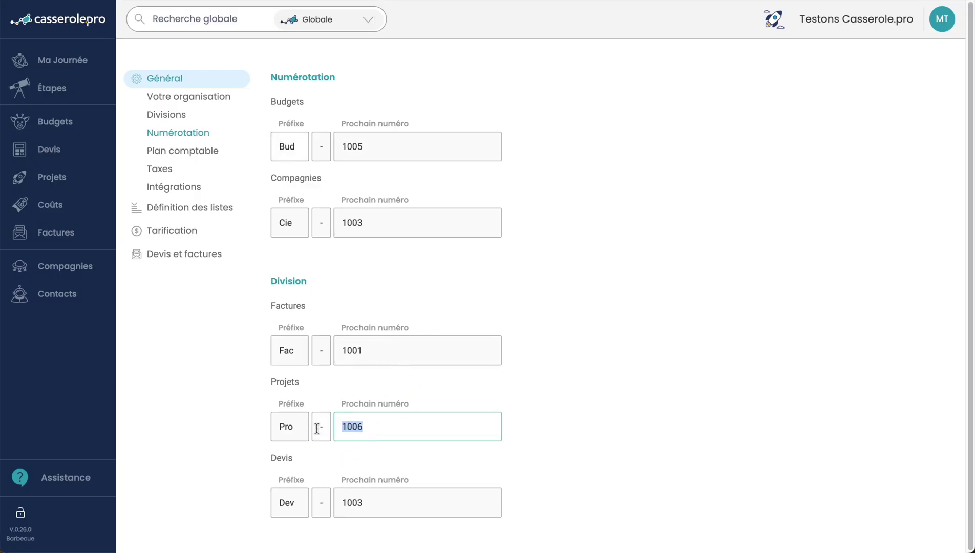
type("2547")
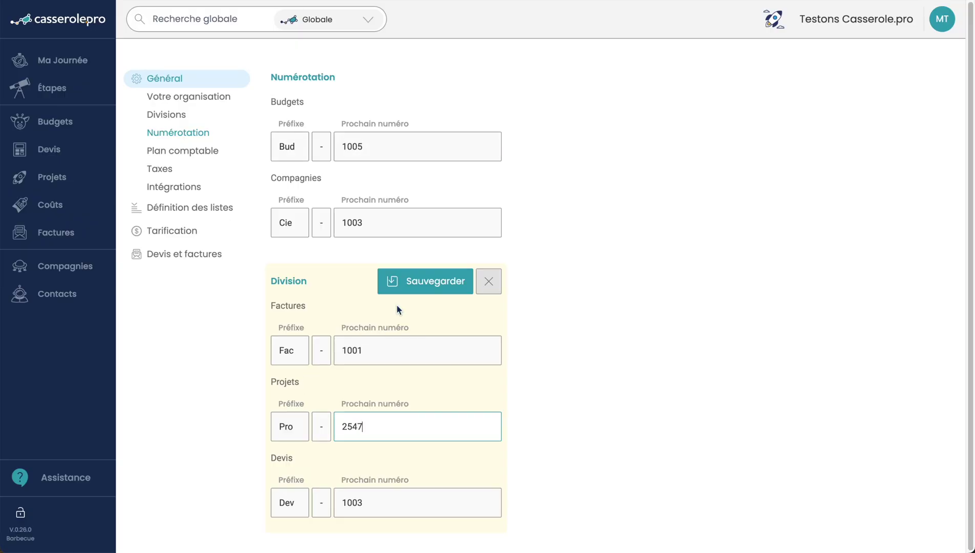
left_click(420, 280)
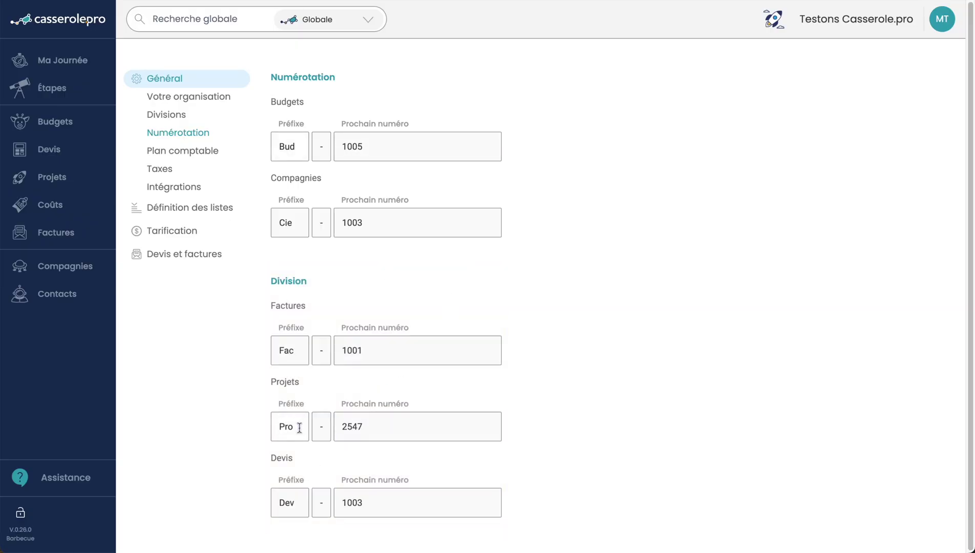
left_click_drag(299, 428, 235, 459)
left_click(234, 453)
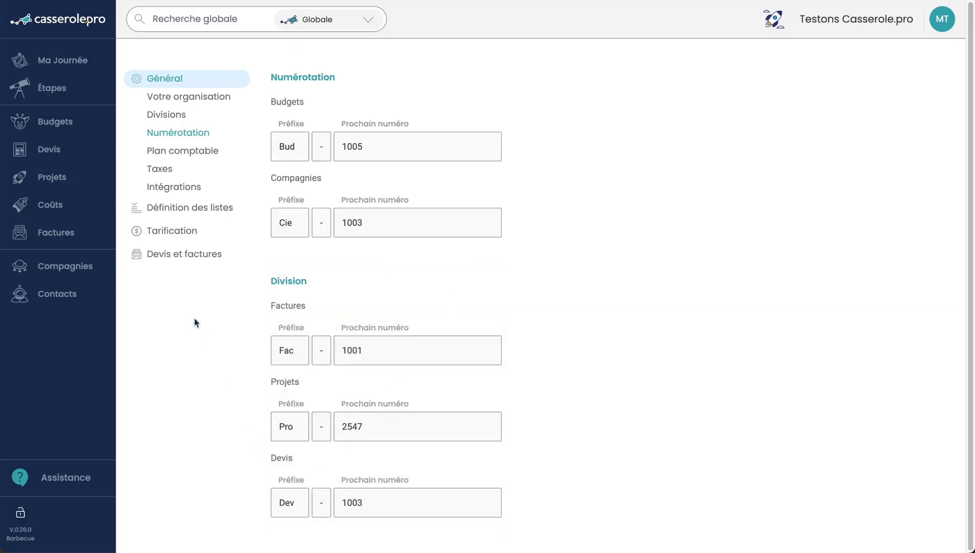
Step: Open the Plan comptable settings, continuing past the unsaved-changes warning
left_click(182, 155)
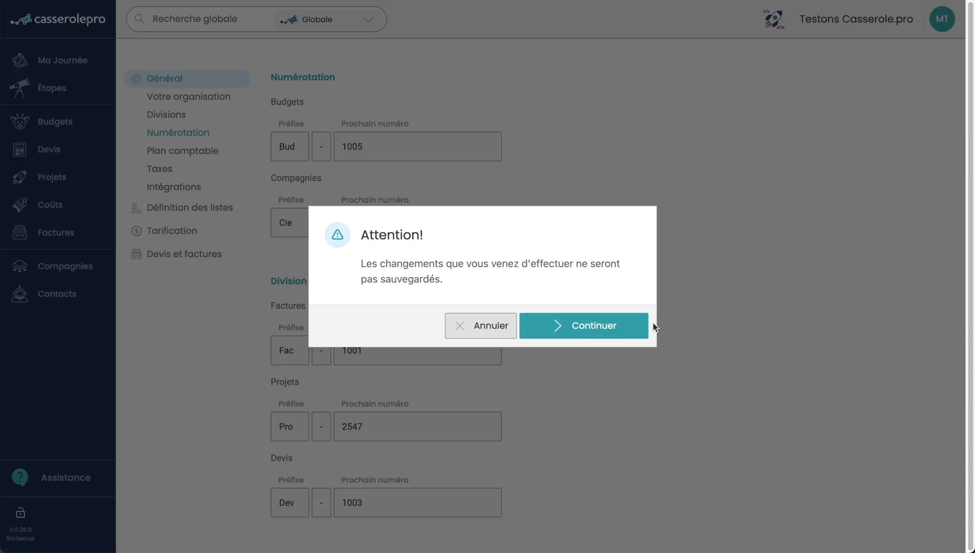
left_click(643, 326)
left_click(169, 152)
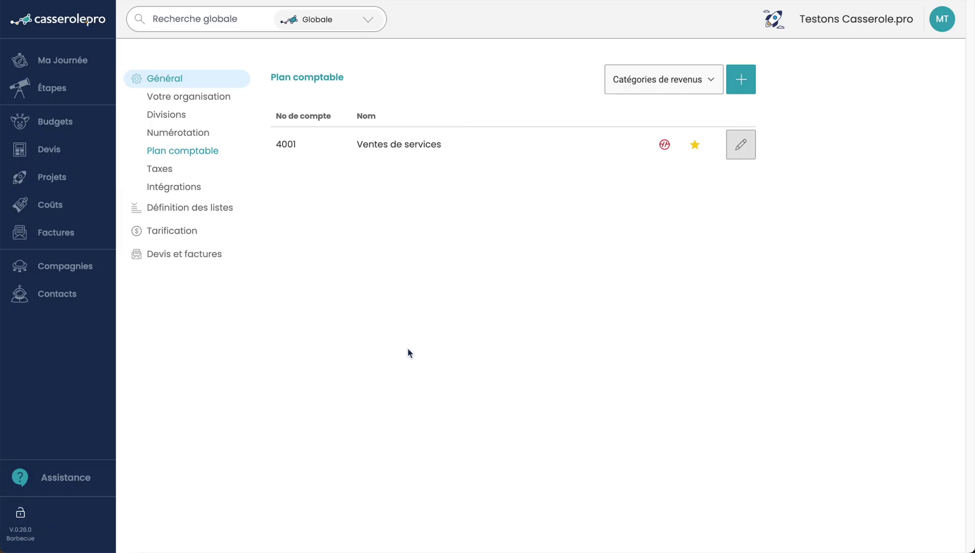
Step: Check the Catégories de revenus list, then open Intégrations showing QuickBooks unconnected
left_click(672, 79)
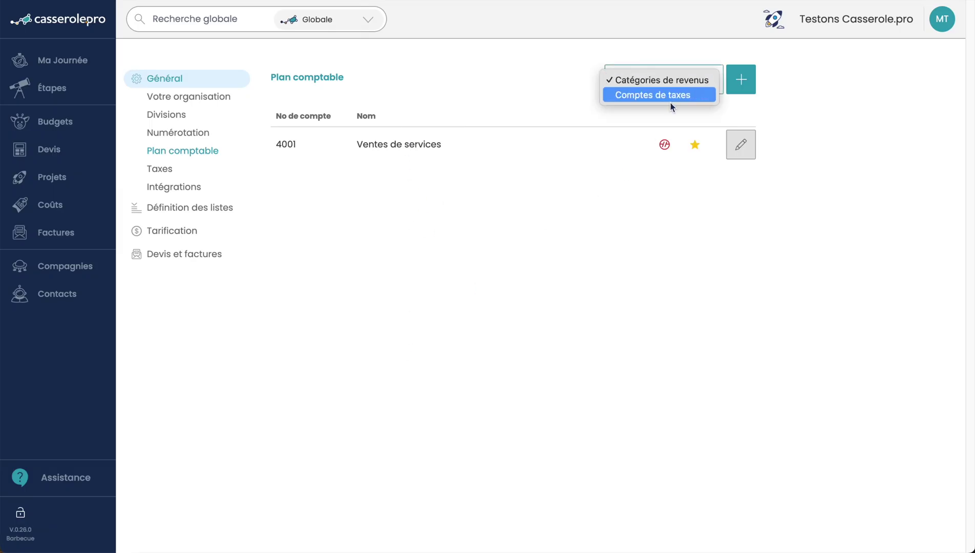
left_click(667, 101)
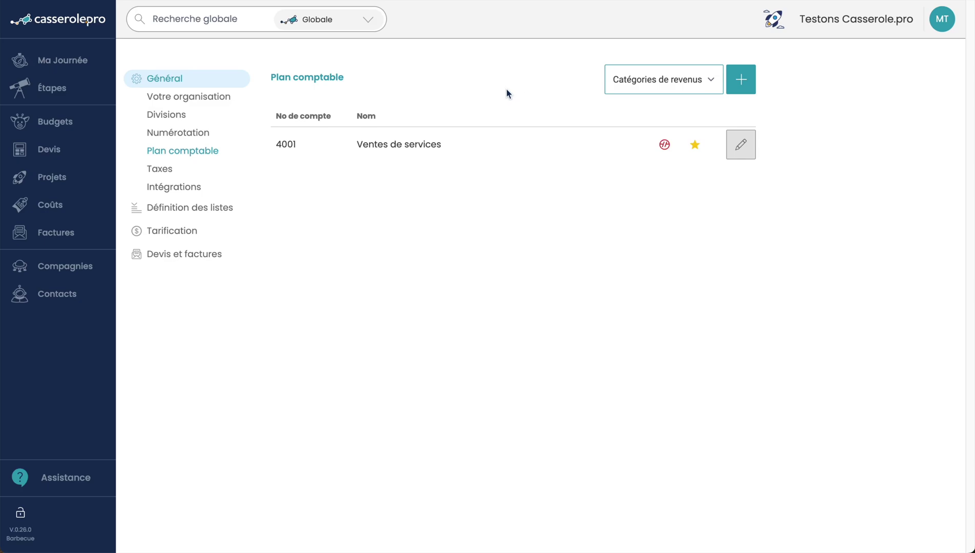
left_click(165, 190)
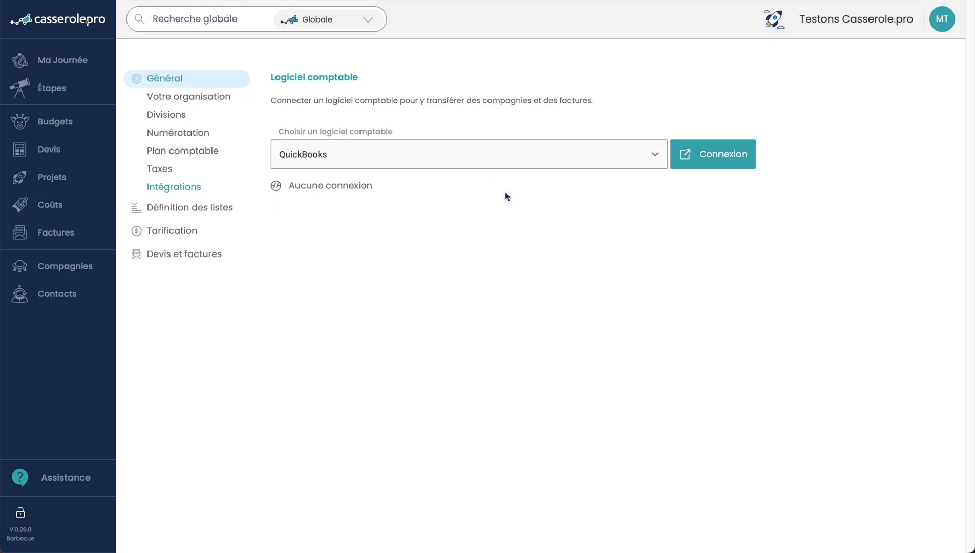
Step: Open Définition des listes to show the Activités list (Création, Gestion, Planification, Production, Réalisation)
left_click(164, 207)
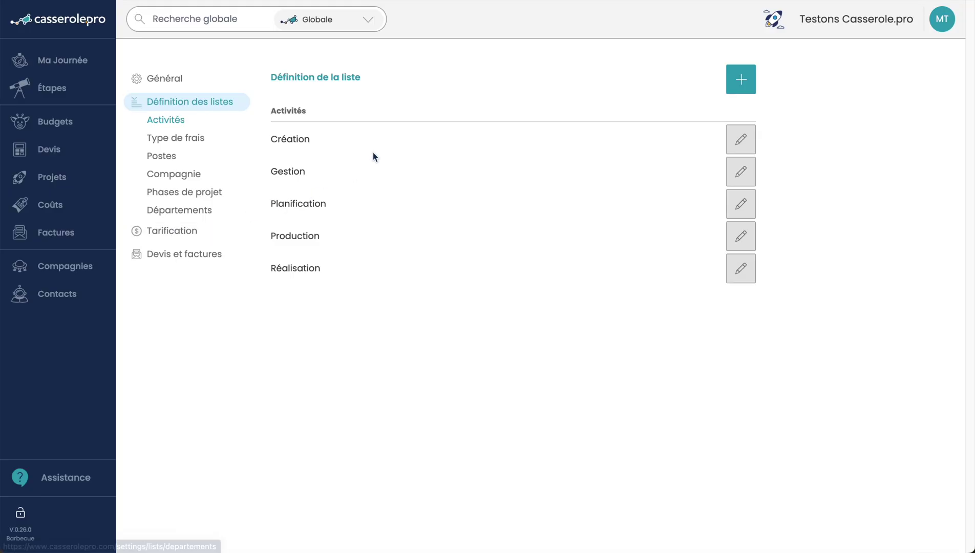
Step: View the Postes list, then open Tarification to see the Grille de base rate grid
left_click(163, 157)
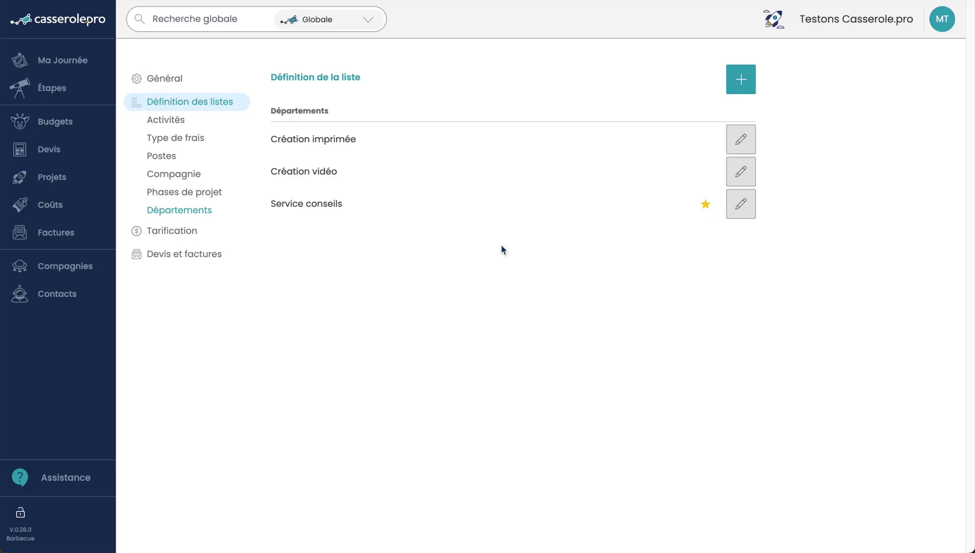
left_click(181, 231)
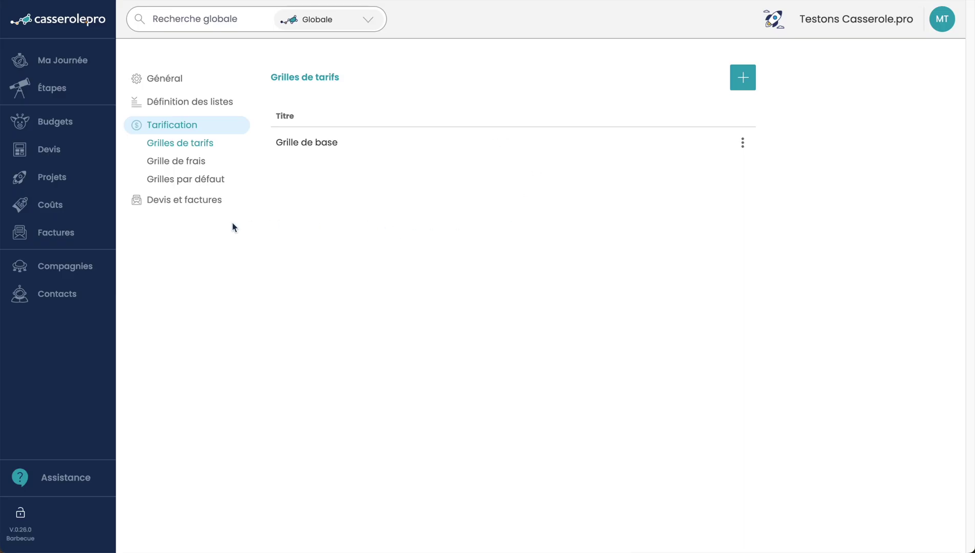
Step: Review the Devis et factures settings, then return to the home dashboard via the logo
left_click(187, 203)
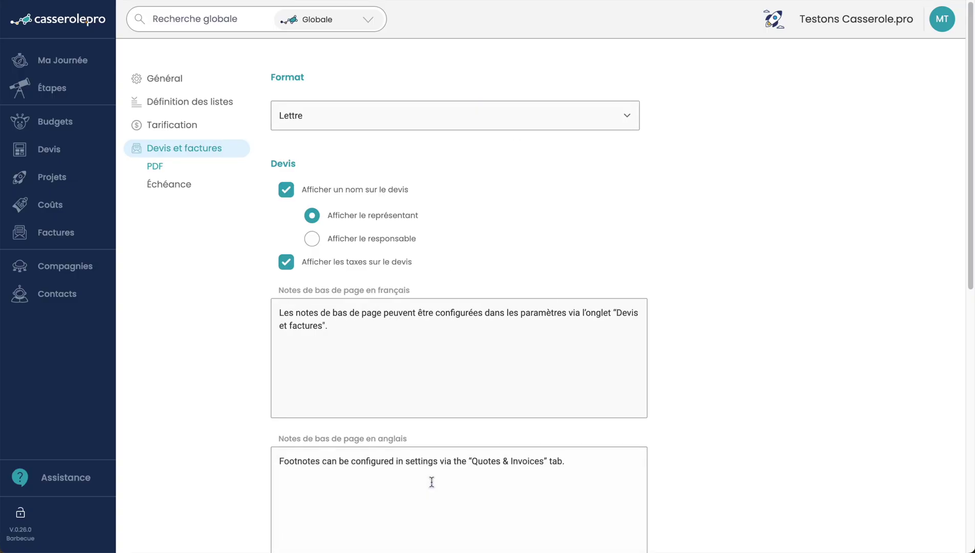
scroll(521, 276, "down", 10)
scroll(521, 274, "up", 6)
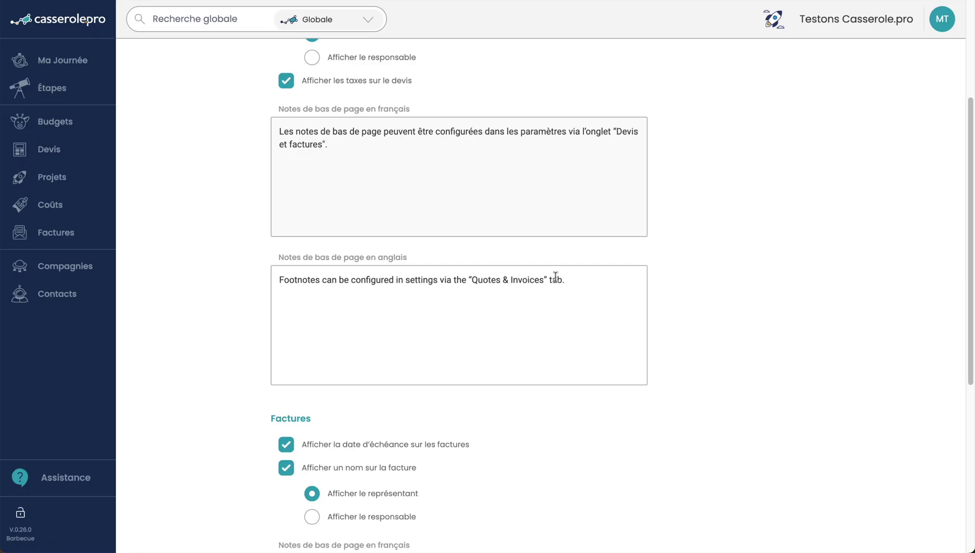
scroll(547, 251, "up", 4)
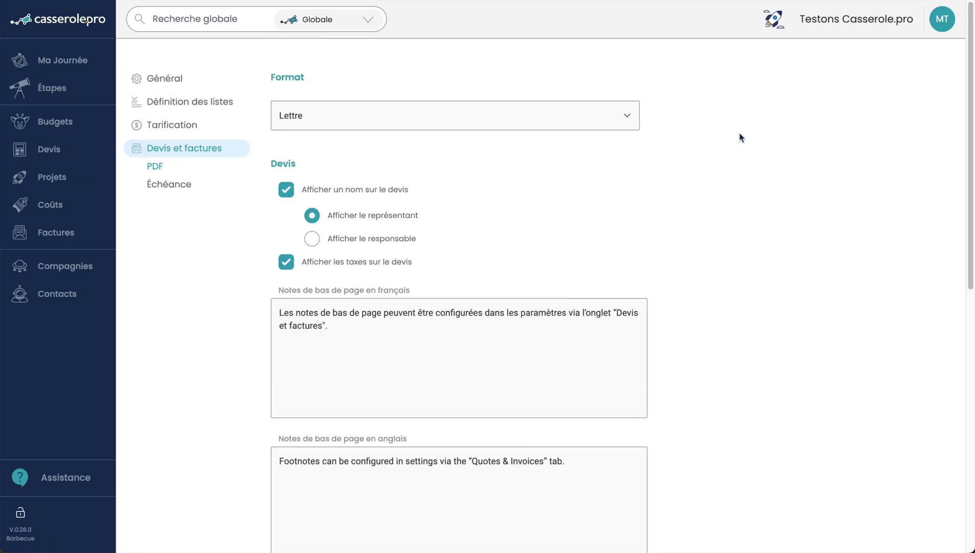
left_click(40, 23)
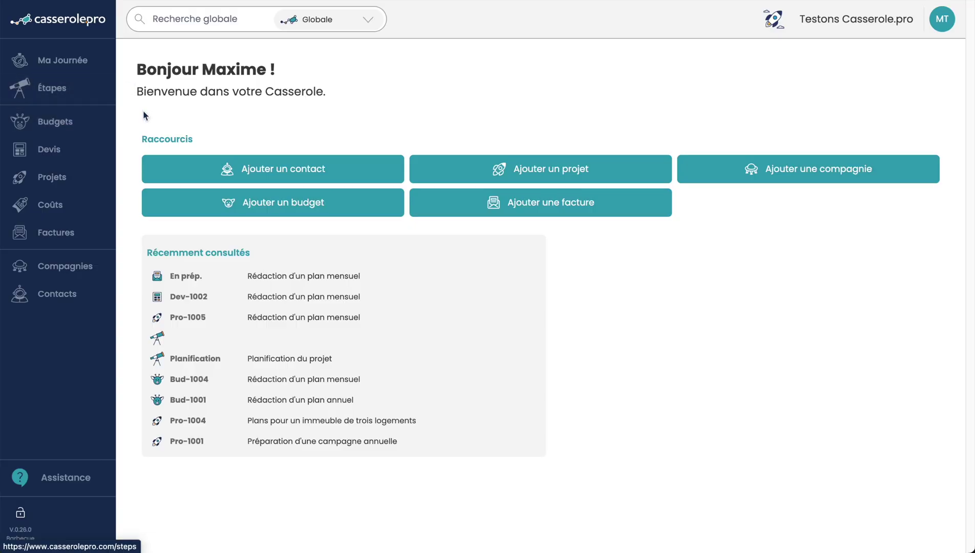
Step: Start a new project 'Affiche pour une spectacle' in Création imprimée, starting 10 November 2025
left_click(65, 177)
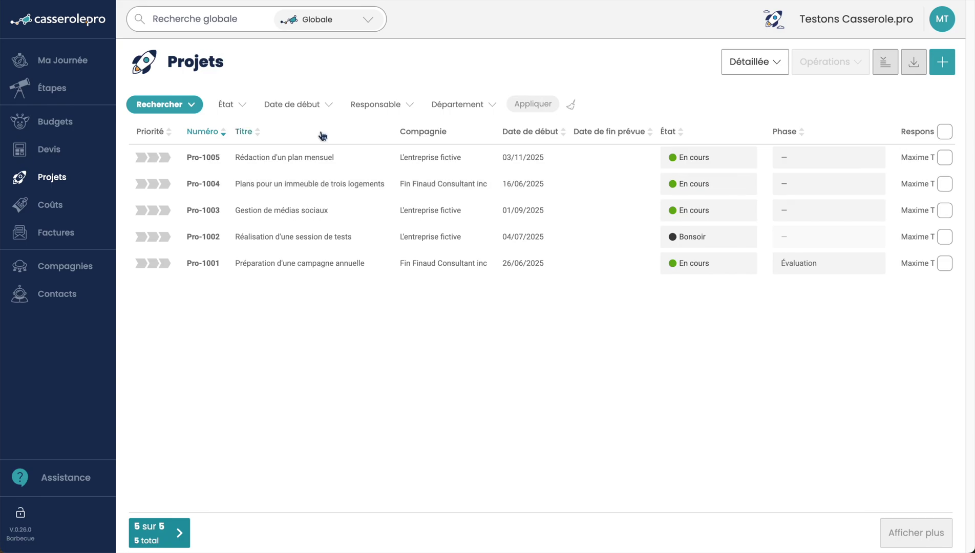
left_click(942, 62)
left_click(428, 178)
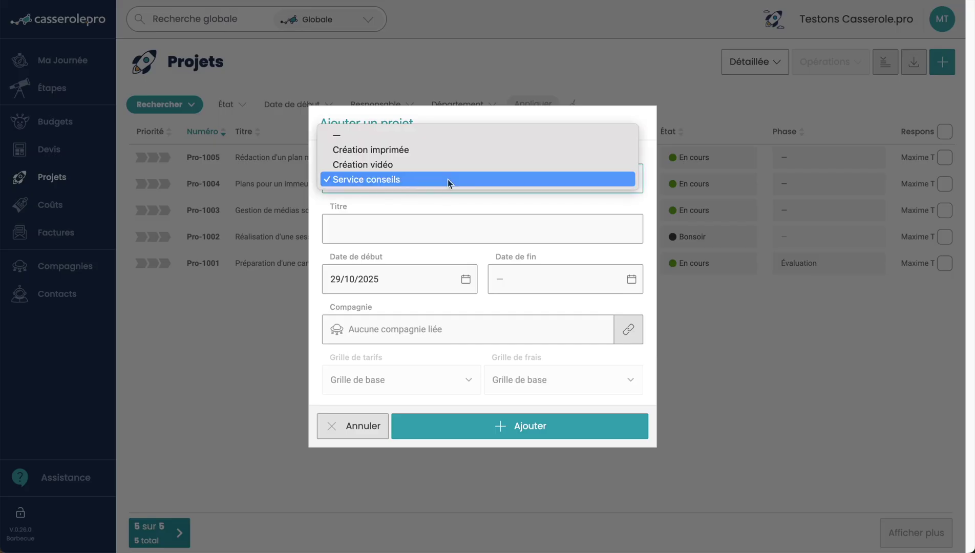
left_click(440, 149)
left_click(564, 228)
type("Affiche pour une spectacle")
left_click(399, 272)
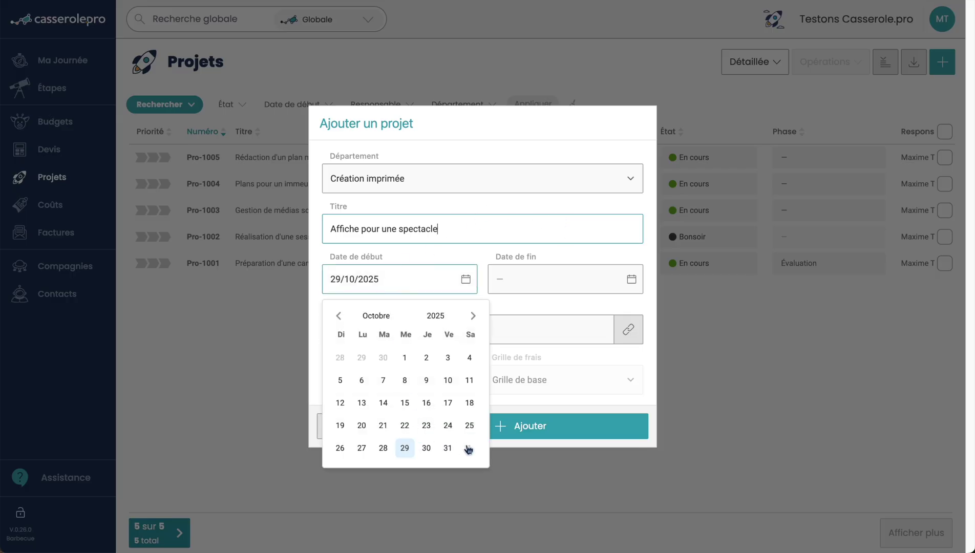
left_click(472, 315)
left_click(361, 403)
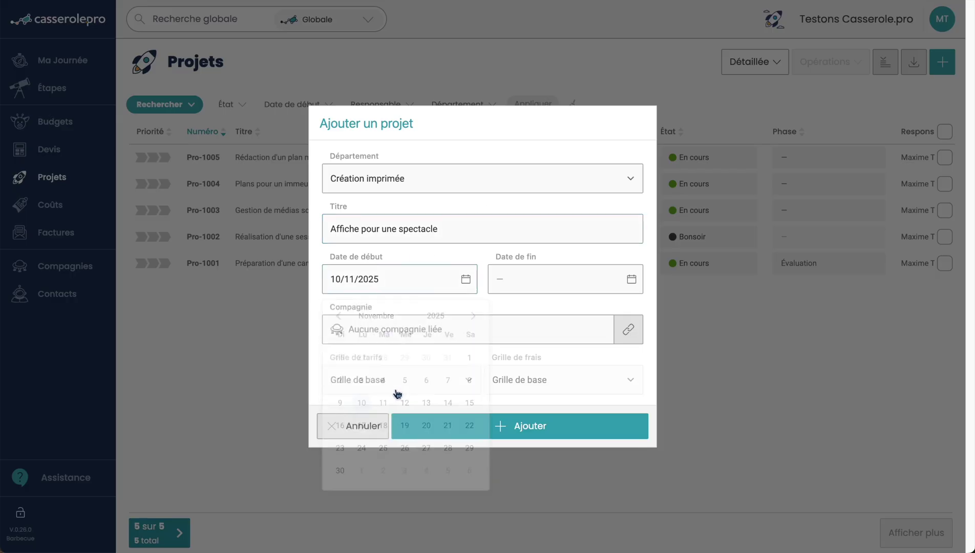
Step: Link the project to L'entreprise fictive, re-pick the 10 November start, and add it
left_click(628, 329)
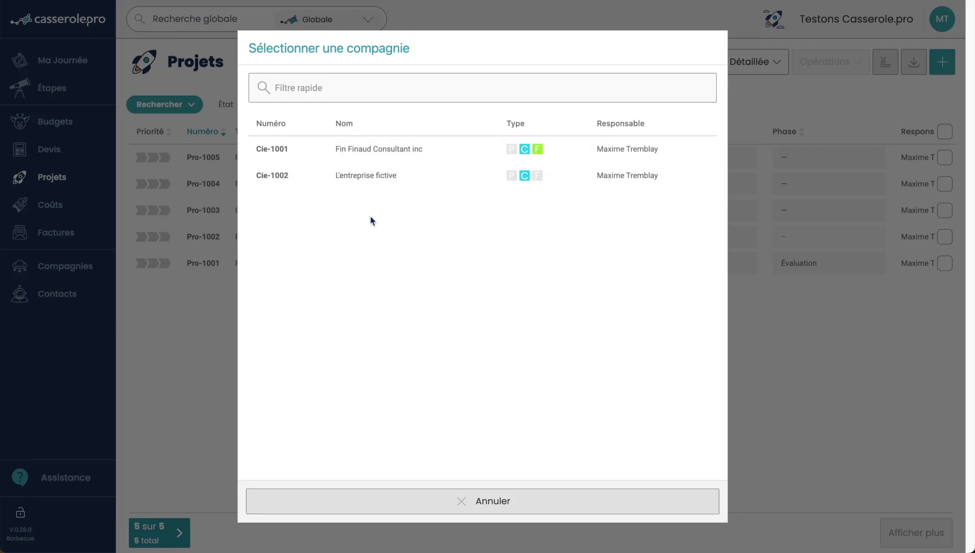
left_click(401, 177)
left_click(404, 266)
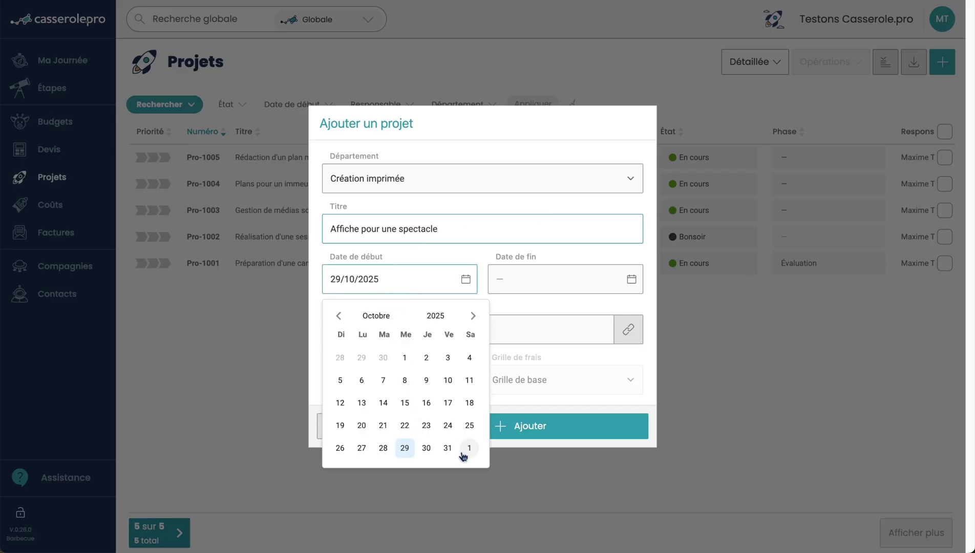
left_click(473, 315)
left_click(361, 403)
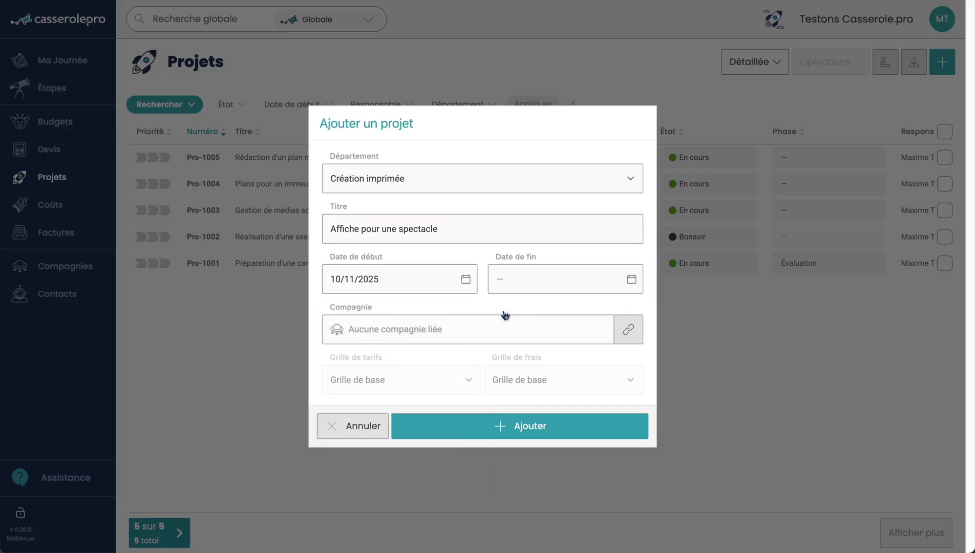
left_click(629, 329)
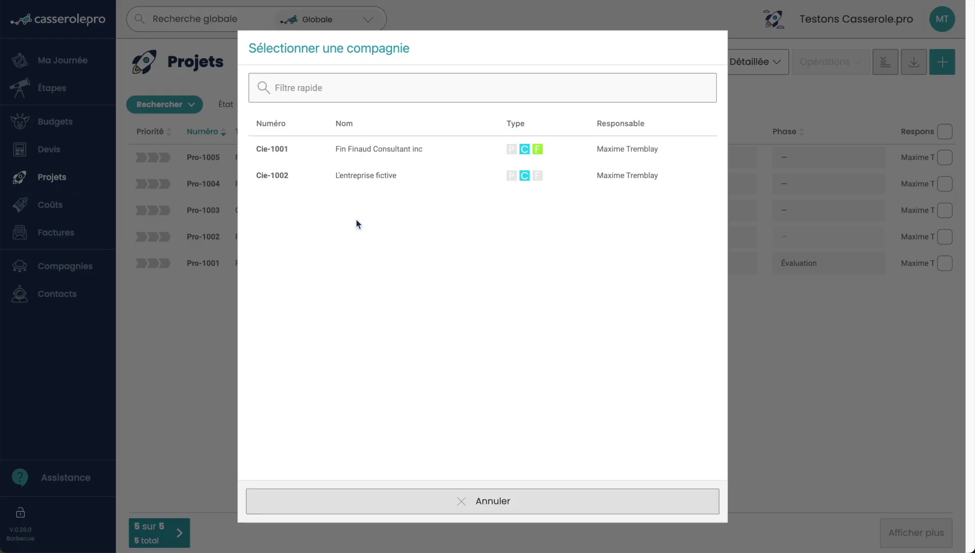
left_click(392, 180)
left_click(596, 428)
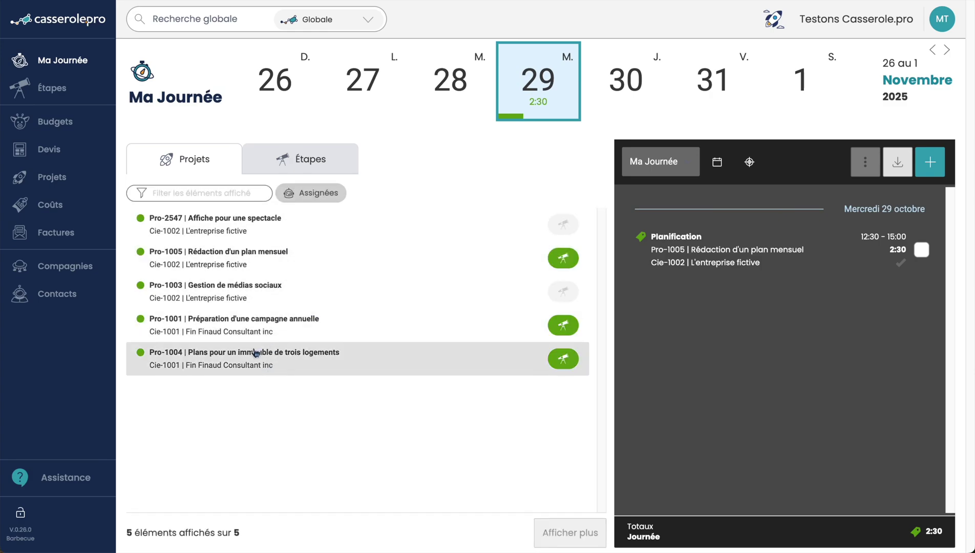
Step: In Ma Journée, list all projects and select Pro-2547 Affiche pour une spectacle
left_click(231, 230)
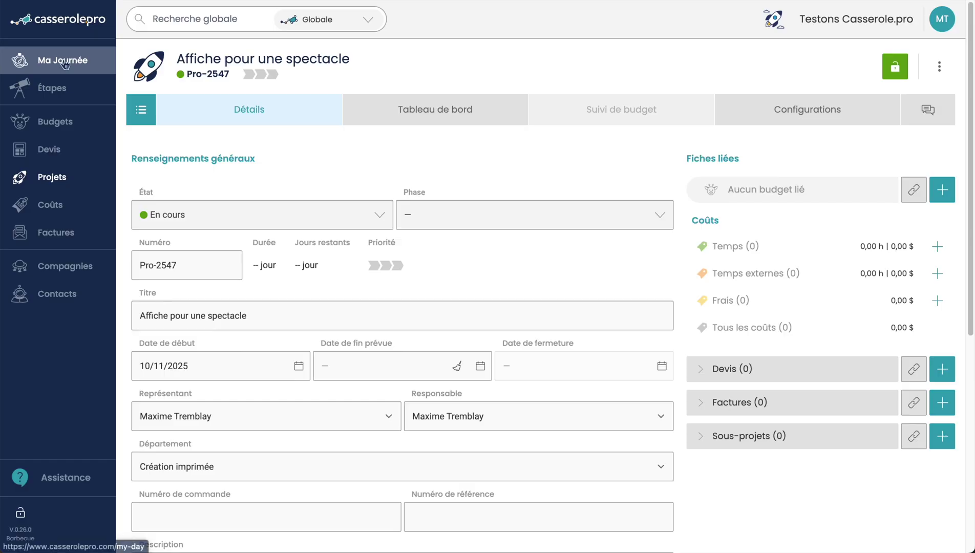
left_click(61, 60)
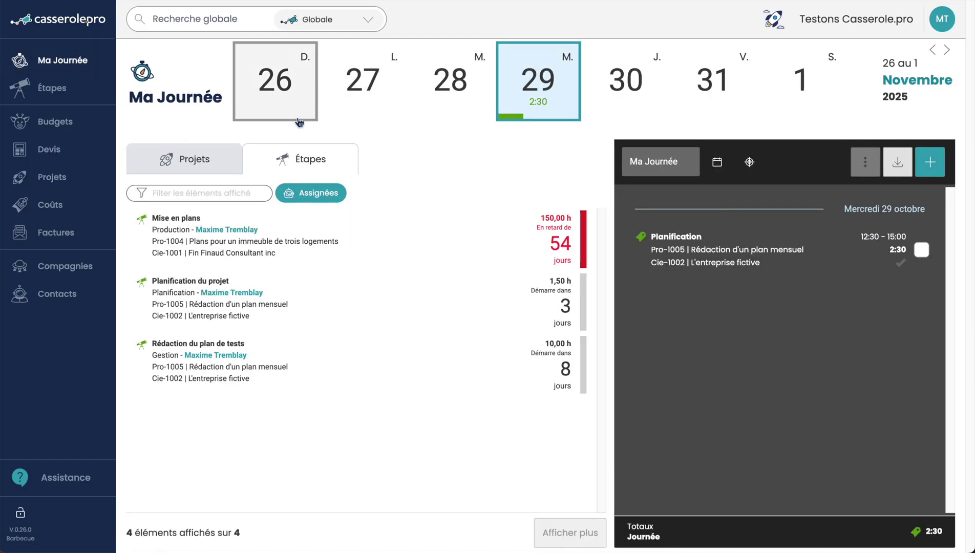
left_click(204, 159)
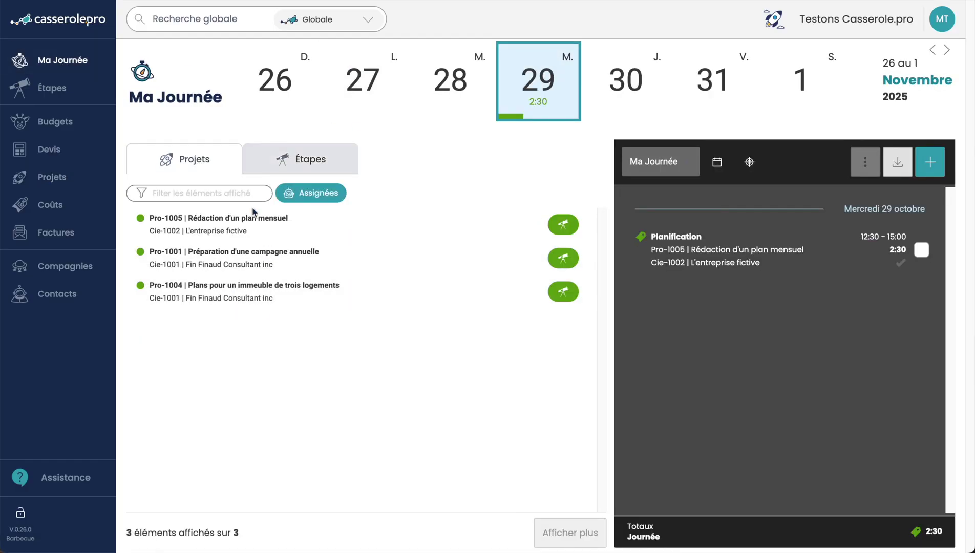
left_click(314, 196)
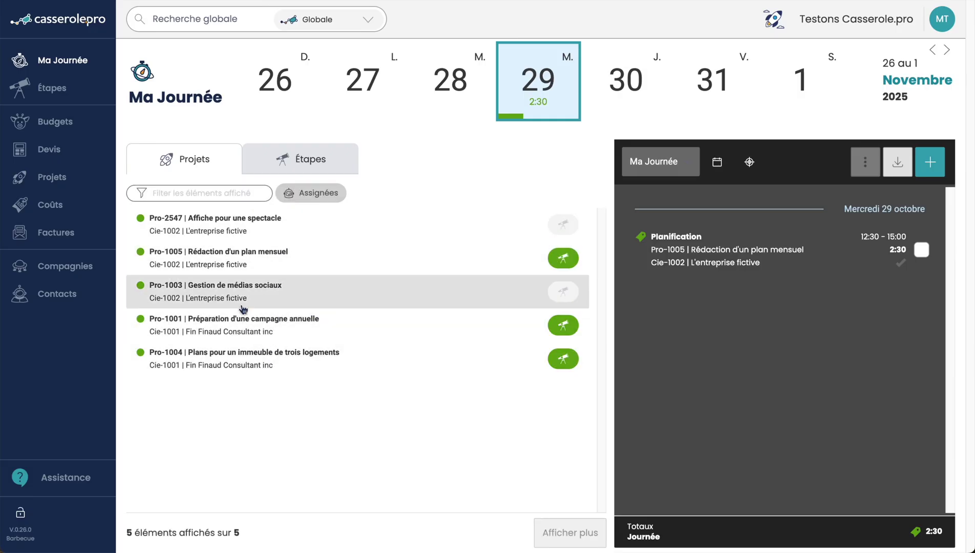
left_click(230, 231)
Step: Add a two-hour Création time entry ending at 17:45, then go back to the home dashboard
left_click(665, 212)
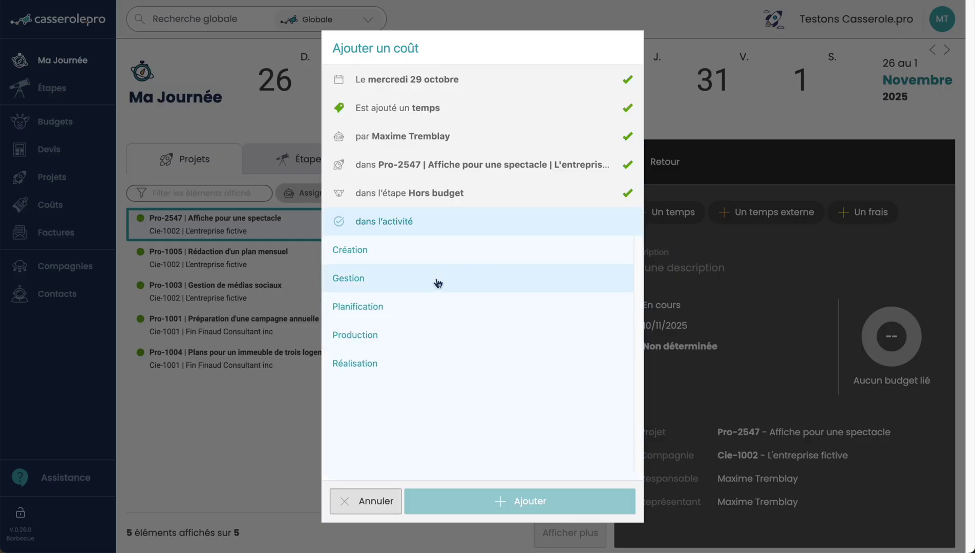
left_click(388, 250)
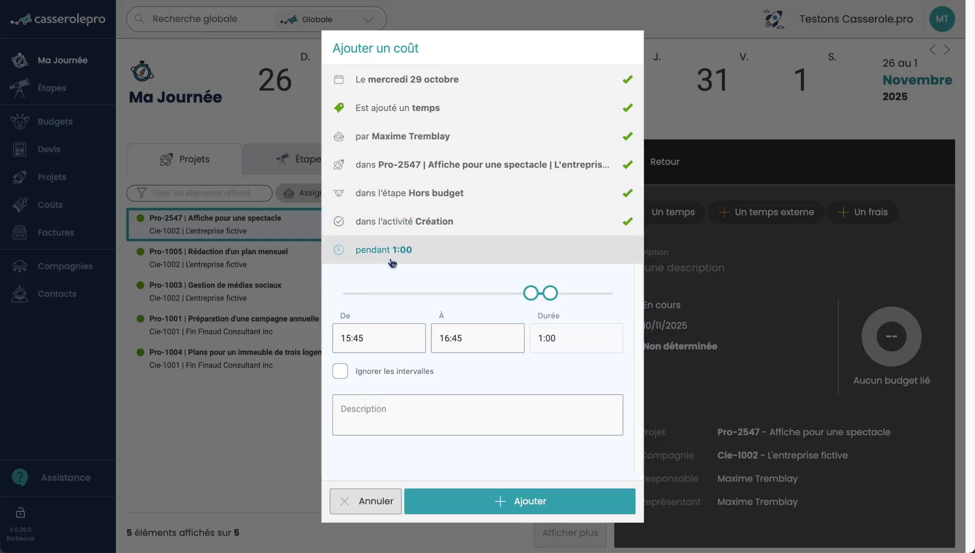
left_click_drag(550, 293, 568, 293)
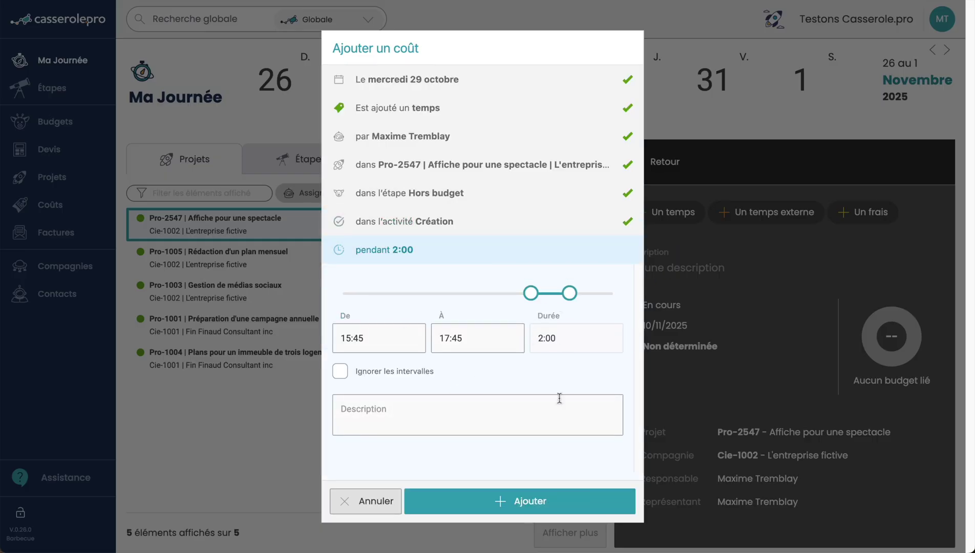
left_click(489, 491)
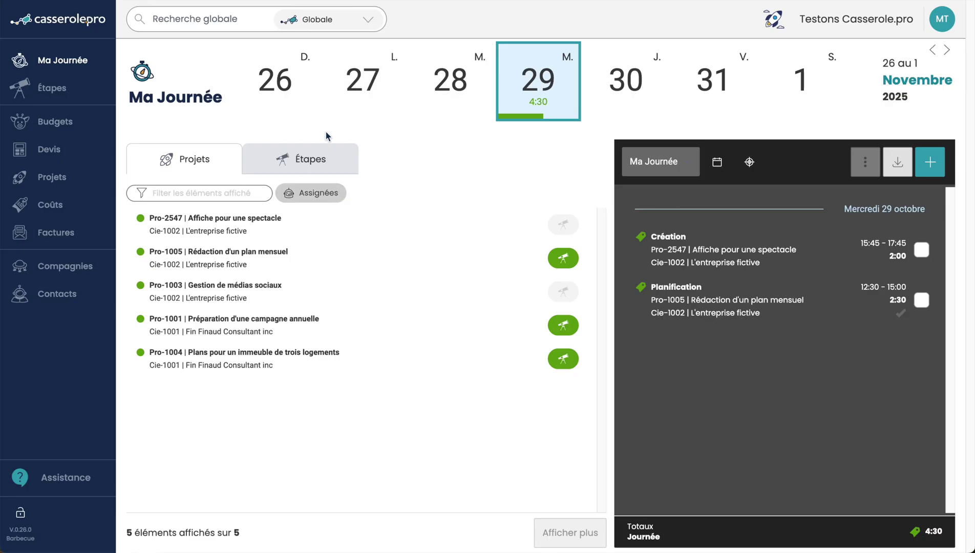
left_click(53, 27)
left_click(54, 26)
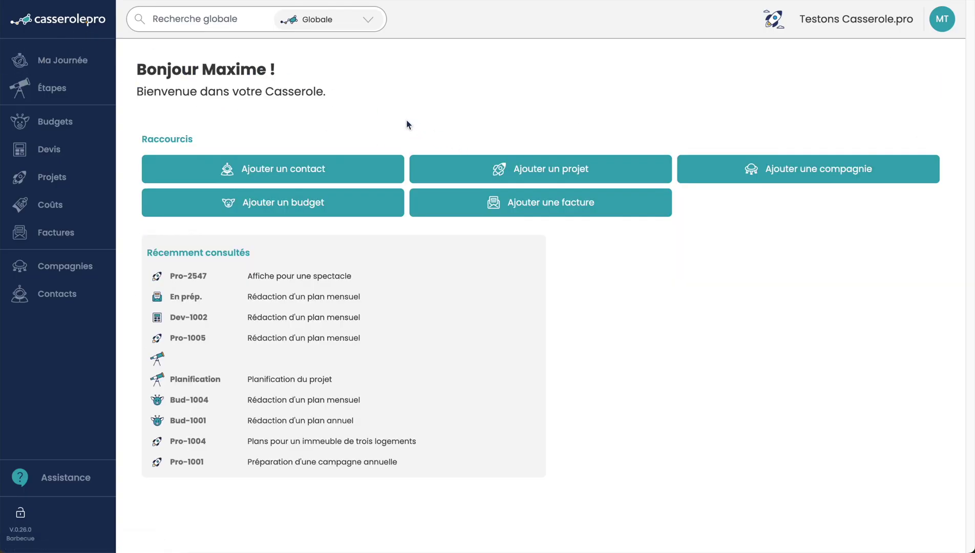